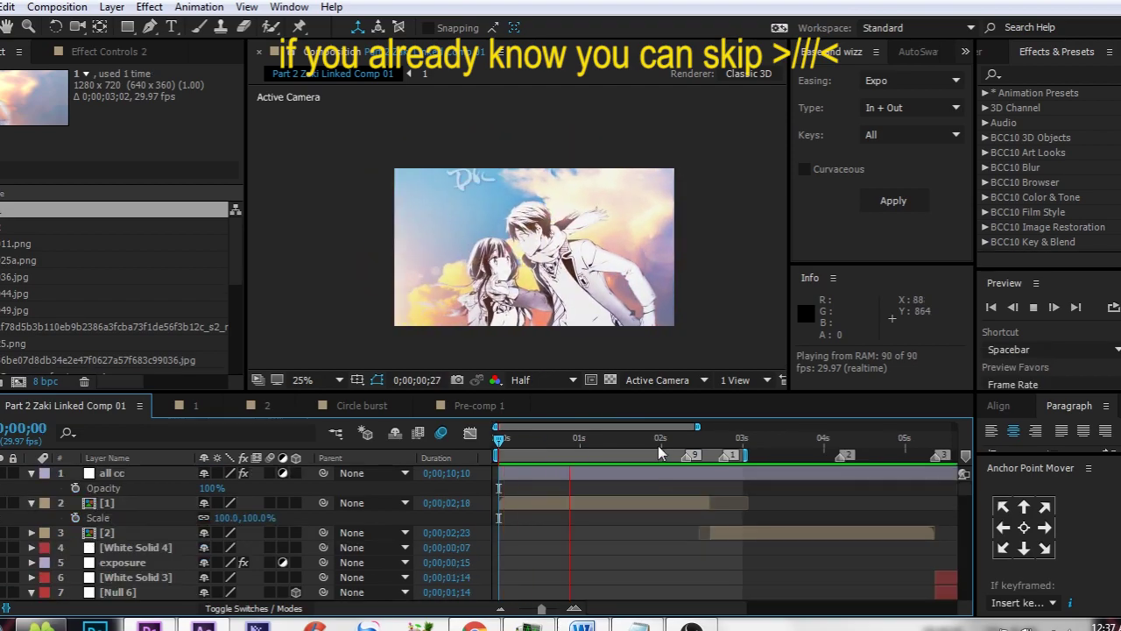
# Move the current time to 0;00;02;08, ahead of the end of the first [1] clip
pyautogui.click(675, 445)
pyautogui.press('=')
pyautogui.moveTo(681, 447); pyautogui.dragTo(766, 447)
pyautogui.press('pageup')
pyautogui.press('pageup')
pyautogui.press('pageup')
pyautogui.press('pageup')
pyautogui.press('pageup')
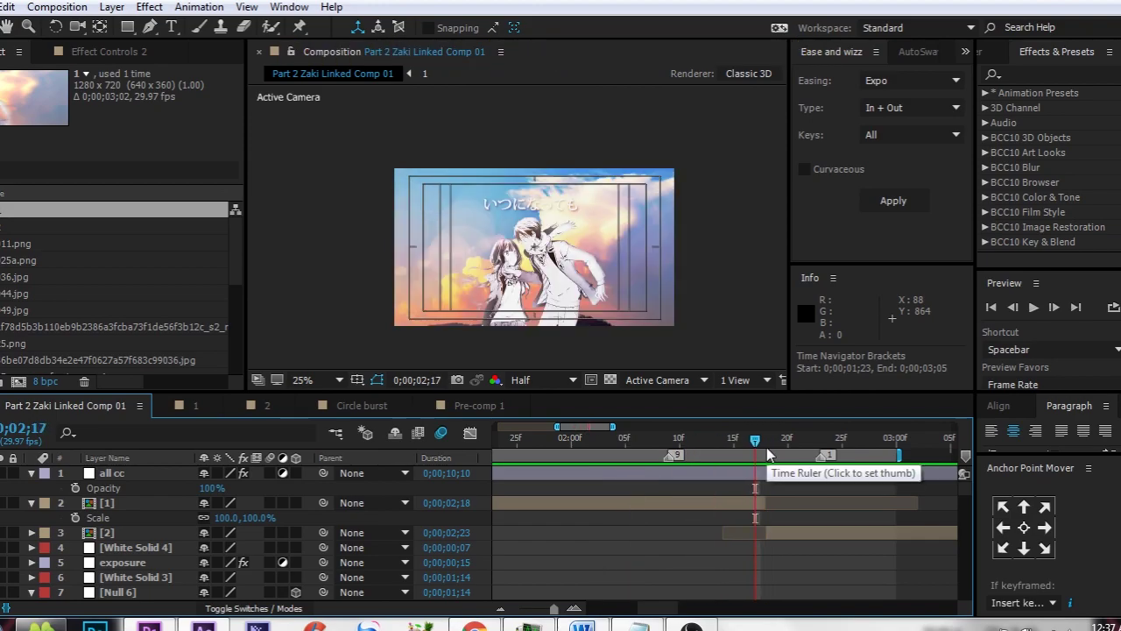
pyautogui.press('pageup')
pyautogui.press('pageup')
pyautogui.press('pageup')
pyautogui.press('pageup')
pyautogui.press('pageup')
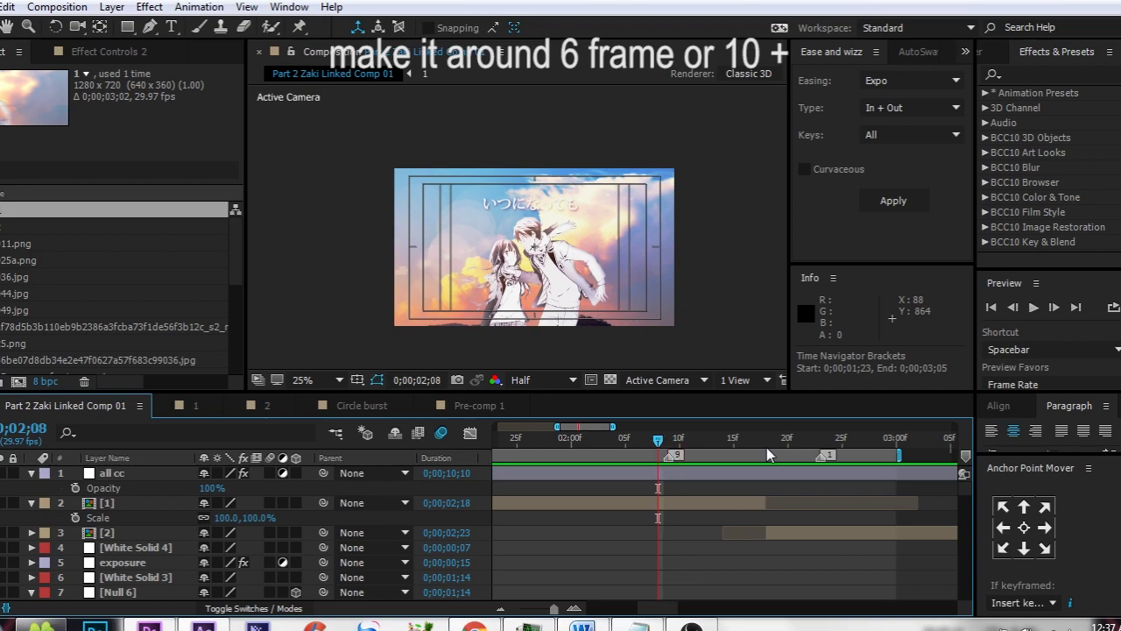
# Duplicate the [1] layer at 0;00;02;08, trimming the copy to start there and the original to end there
pyautogui.click(700, 497)
pyautogui.hotkey('ctrl', 'd')
pyautogui.hotkey('alt', '[')
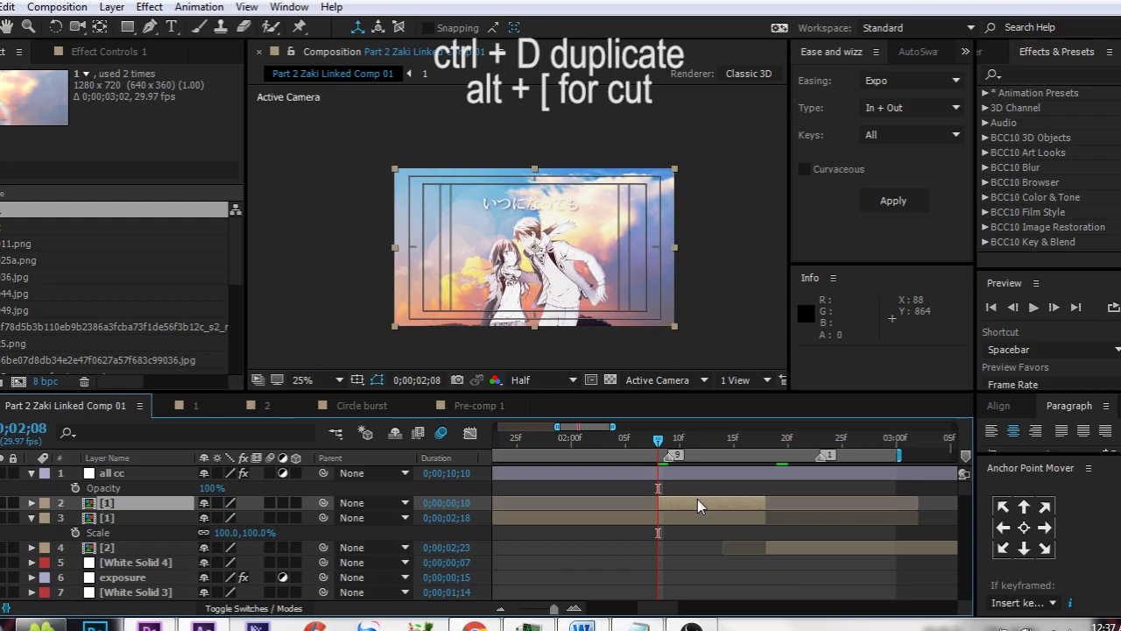
pyautogui.click(711, 517)
pyautogui.hotkey('alt', ']')
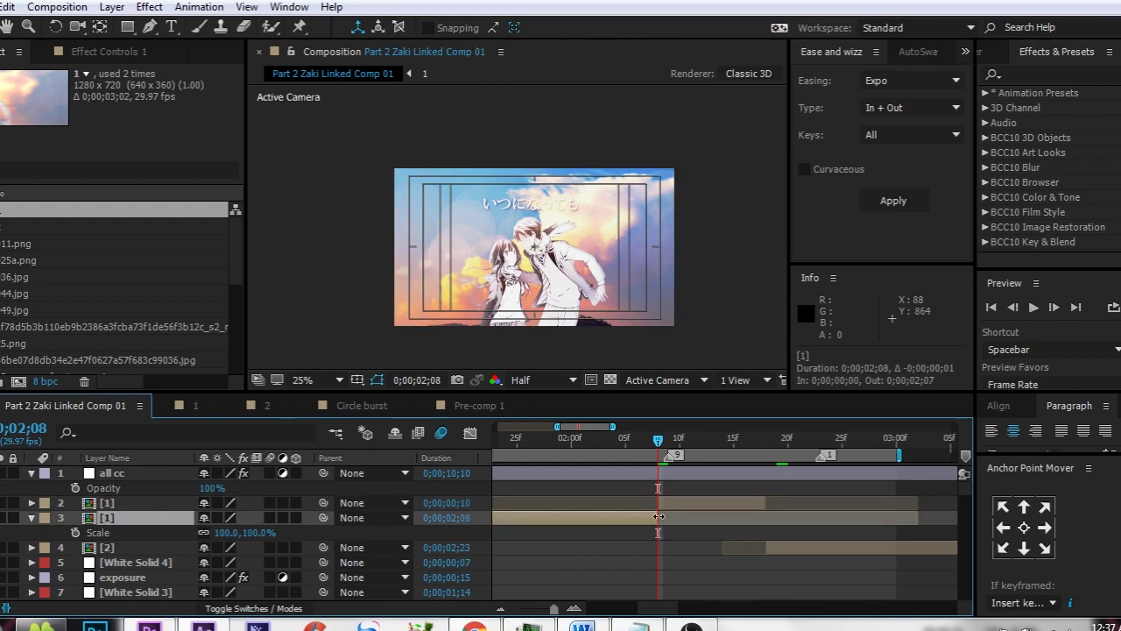
# Create three more duplicates of the short [1] segment and select the lowest of the four copies
pyautogui.click(674, 503)
pyautogui.hotkey('ctrl', 'd')
pyautogui.hotkey('ctrl', 'd')
pyautogui.hotkey('ctrl', 'd')
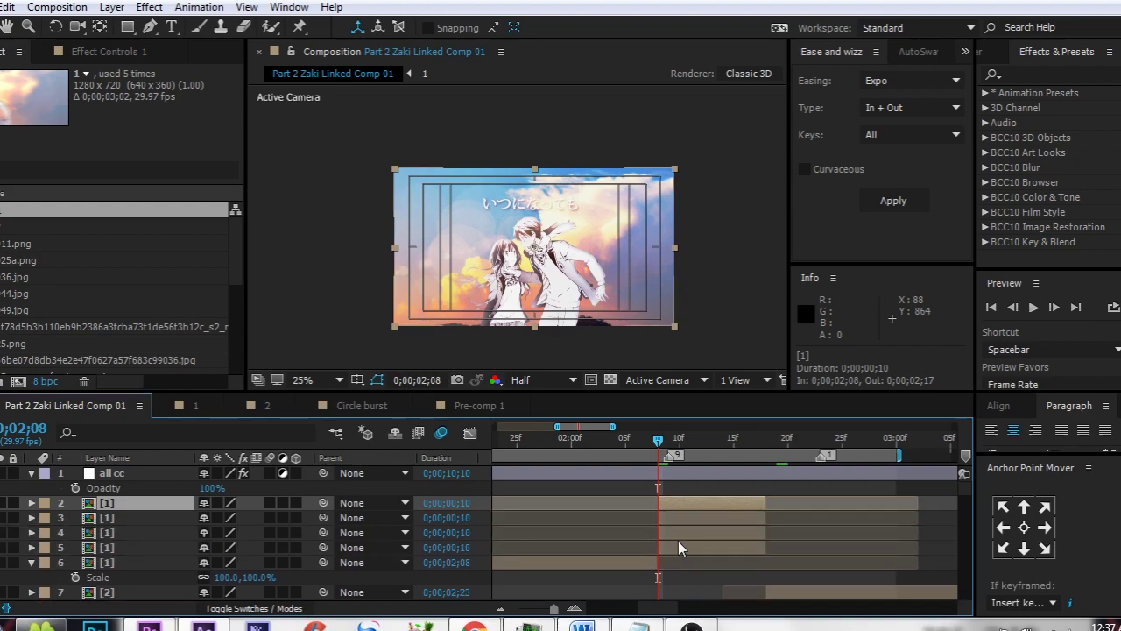
pyautogui.click(676, 547)
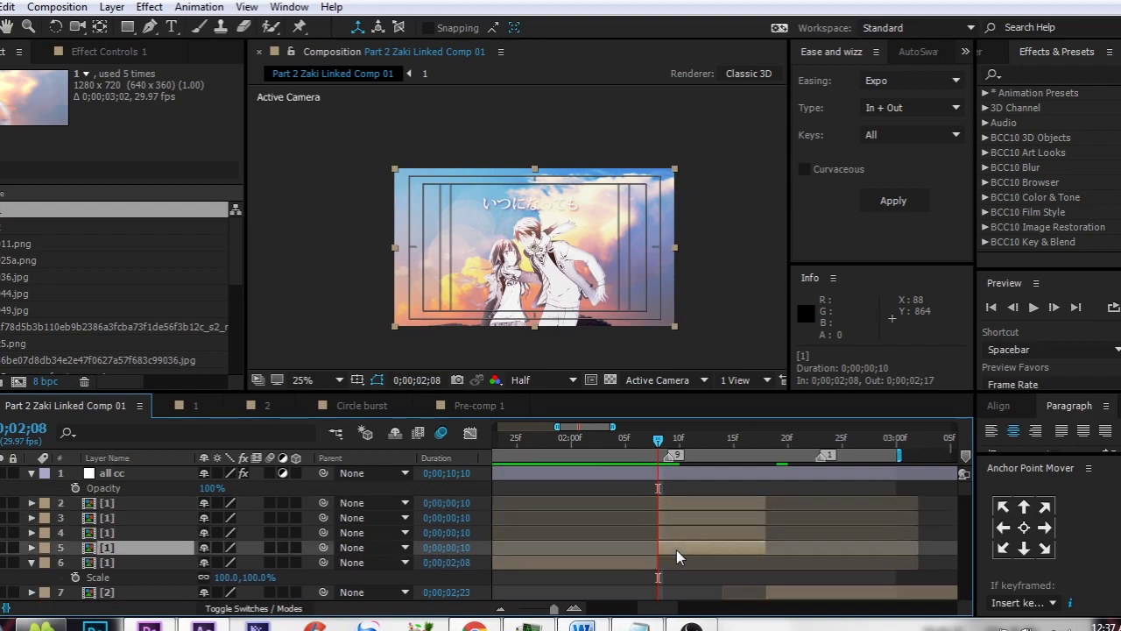
pyautogui.click(359, 379)
pyautogui.click(379, 399)
pyautogui.click(361, 378)
pyautogui.click(386, 400)
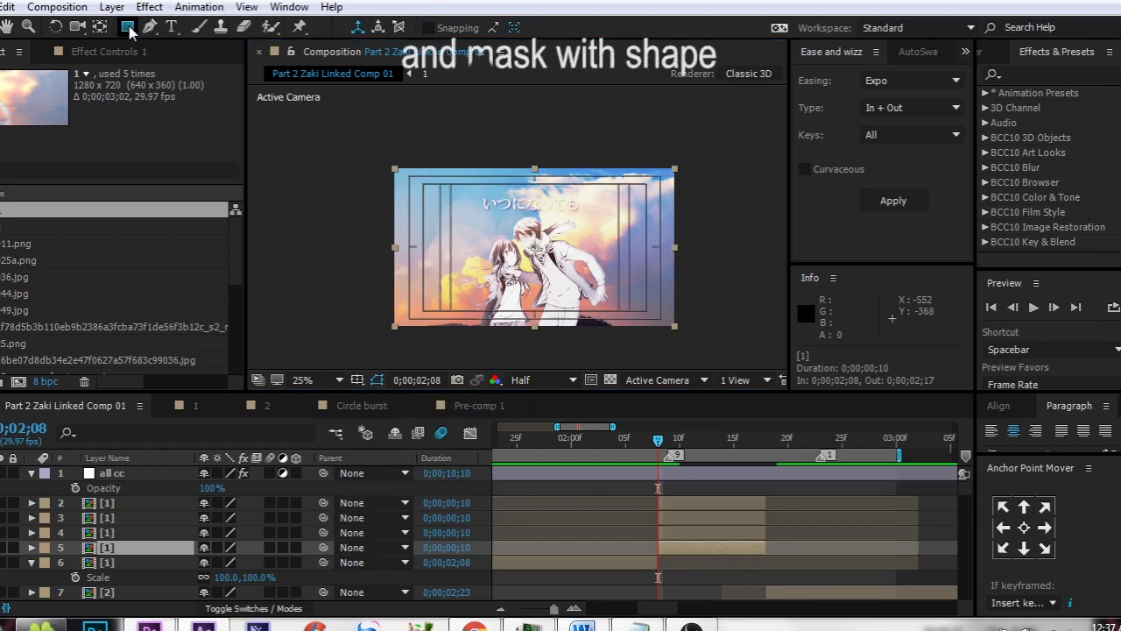
# Mask the lowest short [1] copy with a full-height rectangle over the leftmost quarter of the image
pyautogui.moveTo(448, 268); pyautogui.dragTo(460, 253)
pyautogui.scroll(2, 460, 253)
pyautogui.press('q')
pyautogui.moveTo(387, 162); pyautogui.dragTo(400, 170)
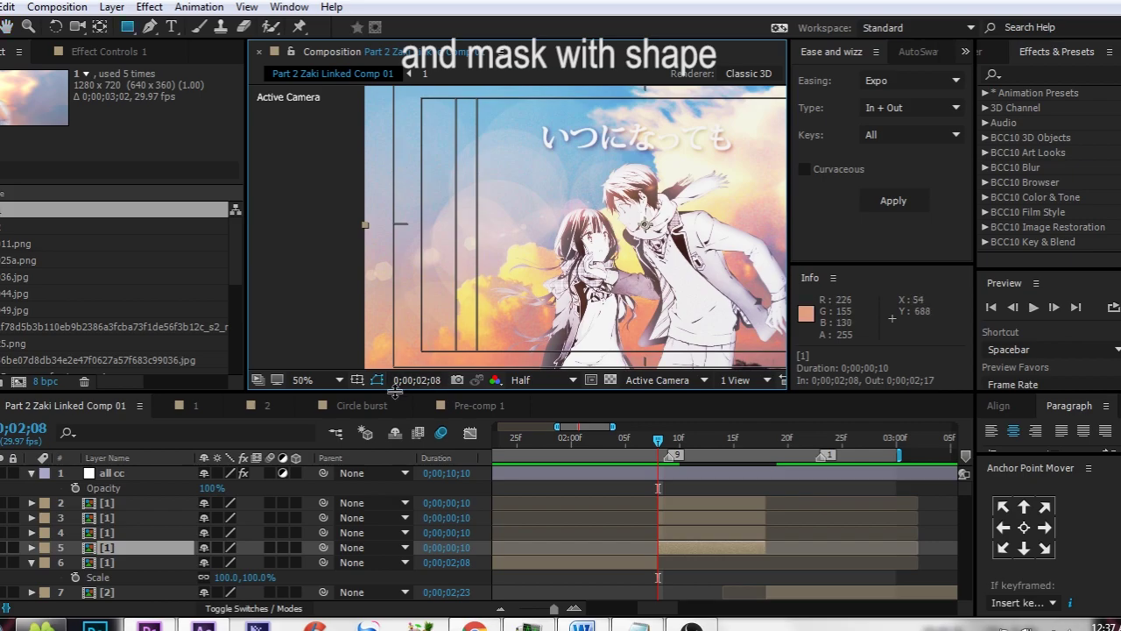
pyautogui.moveTo(396, 393); pyautogui.dragTo(395, 430)
pyautogui.scroll(-2, 357, 142)
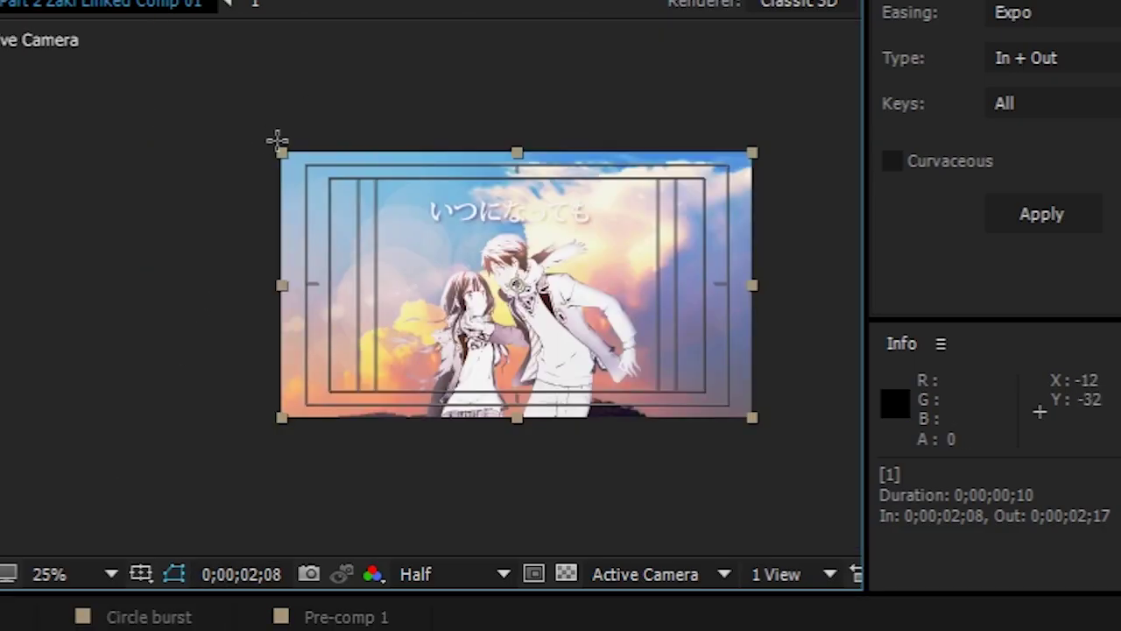
pyautogui.moveTo(279, 139); pyautogui.dragTo(405, 437)
# Mask the other three short [1] copies with adjoining full-height rectangles over the second, third and rightmost quarters of the image
pyautogui.click(530, 627)
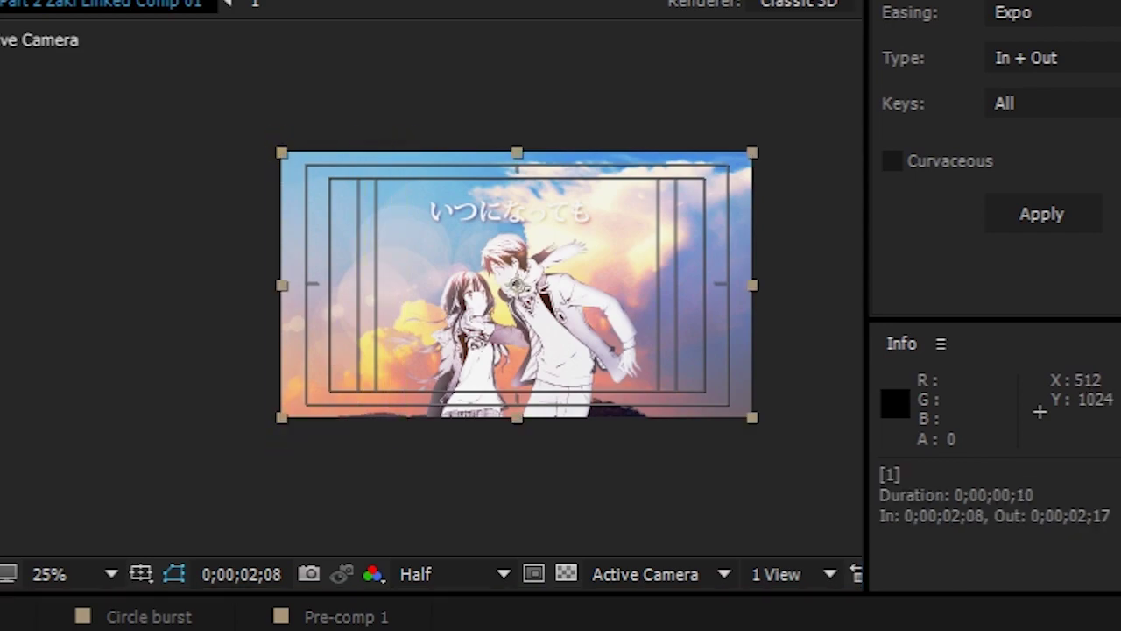
pyautogui.moveTo(518, 132); pyautogui.dragTo(401, 428)
pyautogui.hotkey('ctrl', 'z')
pyautogui.moveTo(514, 130); pyautogui.dragTo(640, 440)
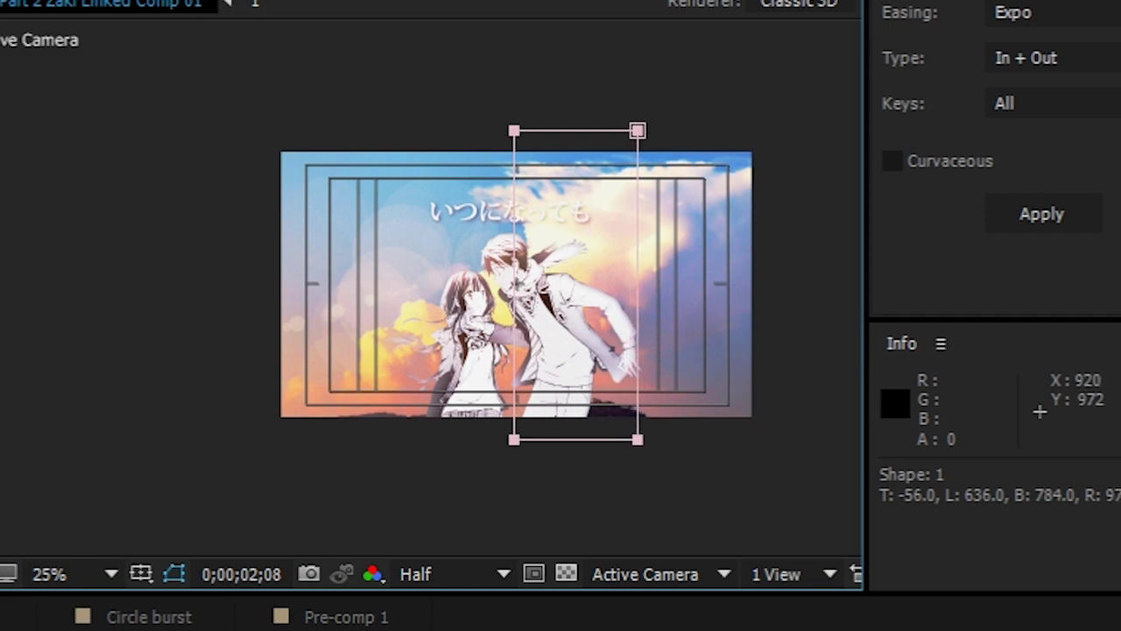
pyautogui.click(585, 627)
pyautogui.moveTo(757, 124); pyautogui.dragTo(638, 427)
# Shift the left edge of the second-quarter strip's mask so it does not overlap the first strip
pyautogui.scroll(2, 609, 232)
pyautogui.moveTo(419, 119); pyautogui.dragTo(608, 257)
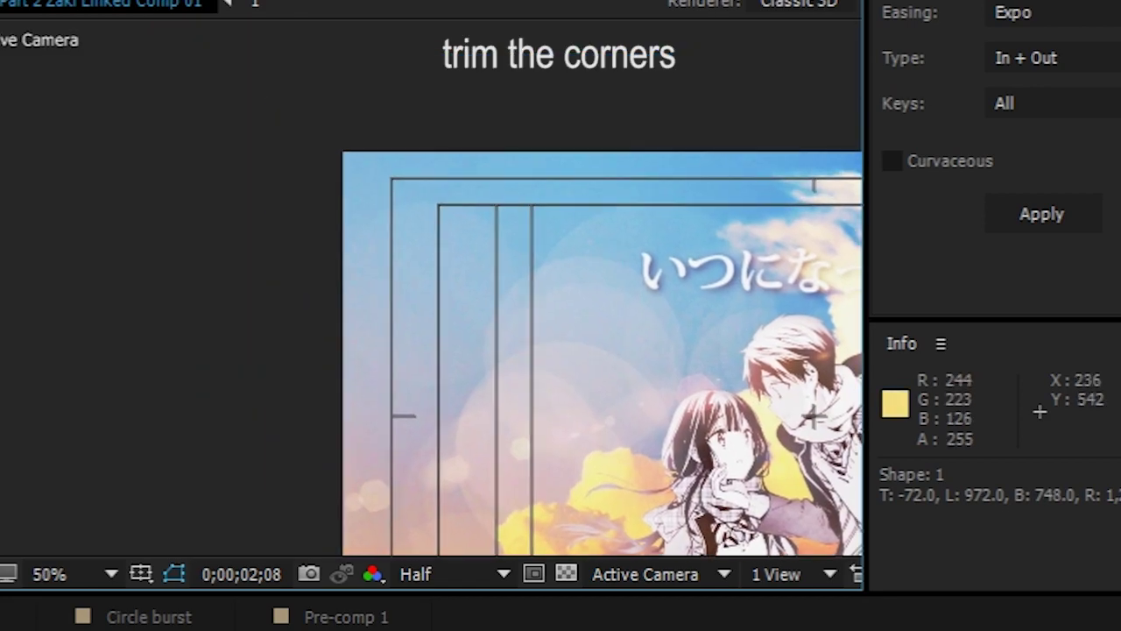
pyautogui.moveTo(603, 595); pyautogui.dragTo(603, 524)
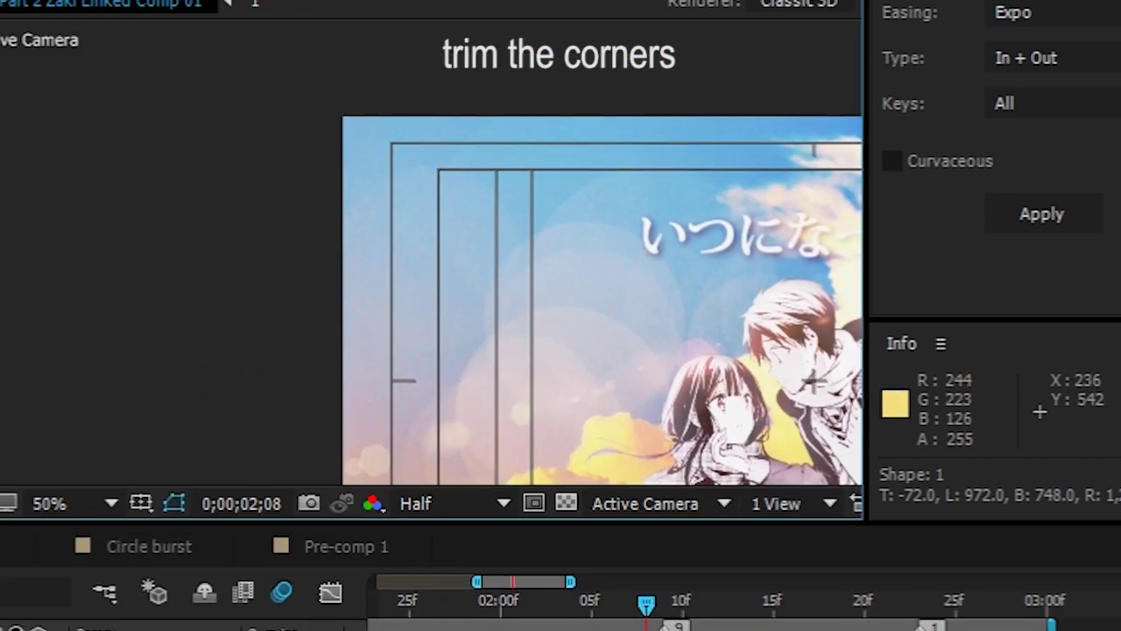
pyautogui.click(683, 629)
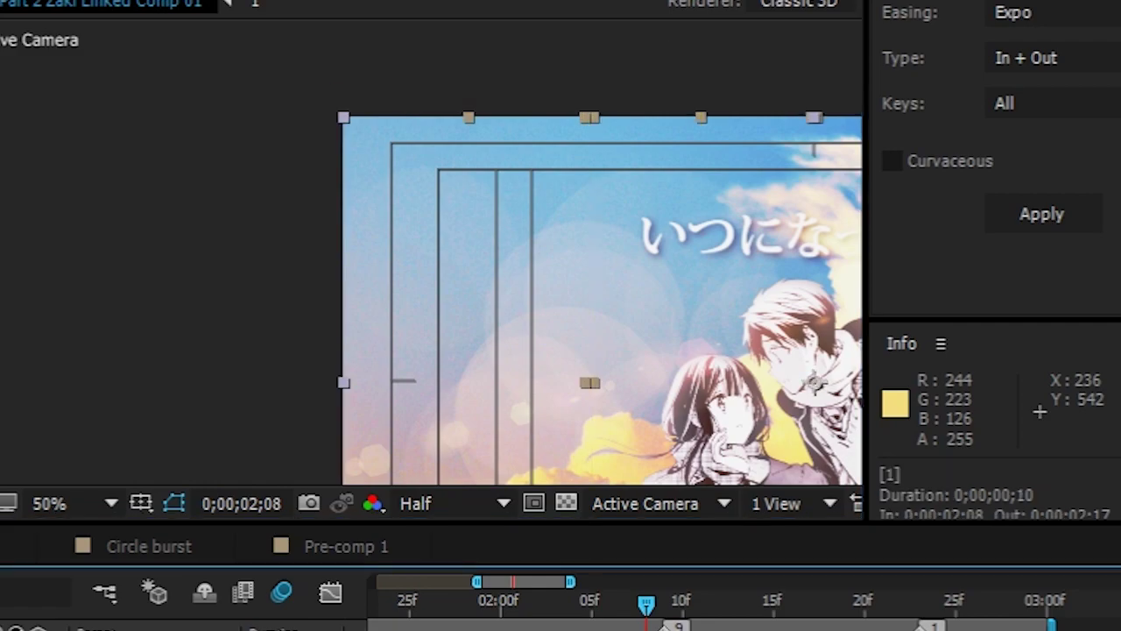
pyautogui.hotkey('ctrl', 'a')
pyautogui.hotkey('ctrl', 'shift', 'a')
pyautogui.click(684, 629)
pyautogui.keyDown('ctrl'); pyautogui.click(684, 629); pyautogui.keyUp('ctrl')
pyautogui.keyDown('ctrl'); pyautogui.click(683, 629); pyautogui.keyUp('ctrl')
pyautogui.keyDown('ctrl'); pyautogui.click(683, 629); pyautogui.keyUp('ctrl')
pyautogui.moveTo(513, 339); pyautogui.dragTo(443, 387)
pyautogui.click(666, 629)
pyautogui.scroll(1, 601, 184)
pyautogui.moveTo(601, 184); pyautogui.dragTo(449, 246)
pyautogui.keyDown('ctrl'); pyautogui.click(661, 629); pyautogui.keyUp('ctrl')
pyautogui.click(661, 629)
pyautogui.click(470, 342)
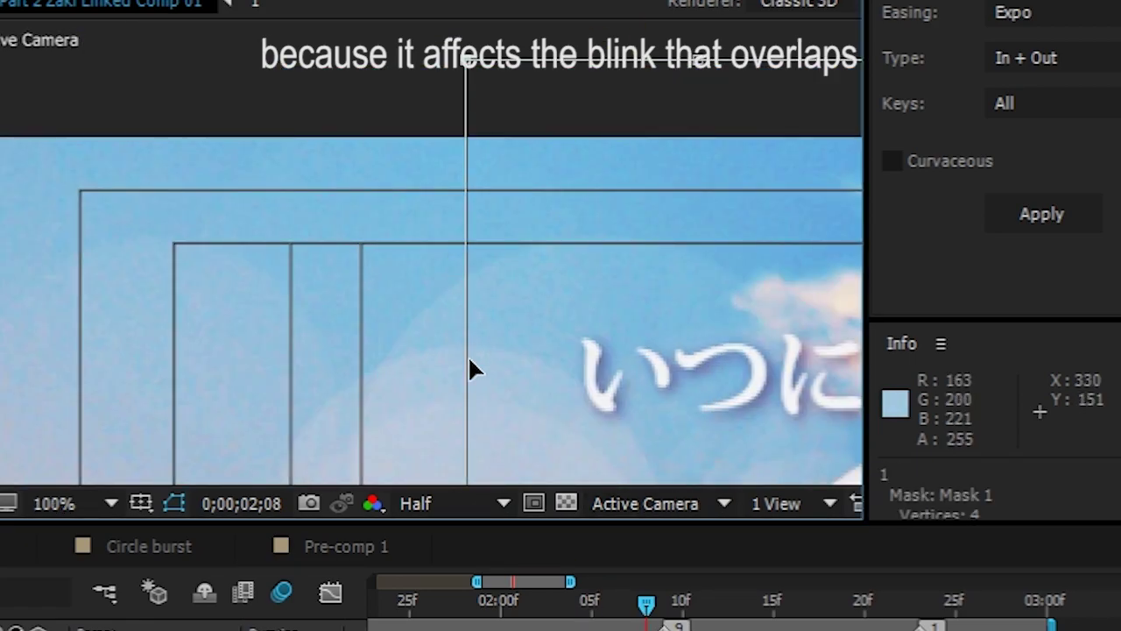
pyautogui.moveTo(470, 350); pyautogui.dragTo(485, 88)
pyautogui.doubleClick(481, 387)
pyautogui.moveTo(481, 386); pyautogui.dragTo(505, 388)
# Adjust the remaining mask edges so the neighbouring strips meet without overlapping
pyautogui.moveTo(723, 386); pyautogui.dragTo(375, 313)
pyautogui.moveTo(612, 330); pyautogui.dragTo(591, 332)
pyautogui.click(661, 629)
pyautogui.click(428, 354)
pyautogui.moveTo(427, 316); pyautogui.dragTo(432, 306)
pyautogui.click(653, 629)
pyautogui.doubleClick(439, 343)
pyautogui.moveTo(789, 333); pyautogui.dragTo(402, 266)
pyautogui.moveTo(544, 245); pyautogui.dragTo(363, 229)
pyautogui.click(644, 629)
pyautogui.doubleClick(359, 228)
pyautogui.click(675, 496)
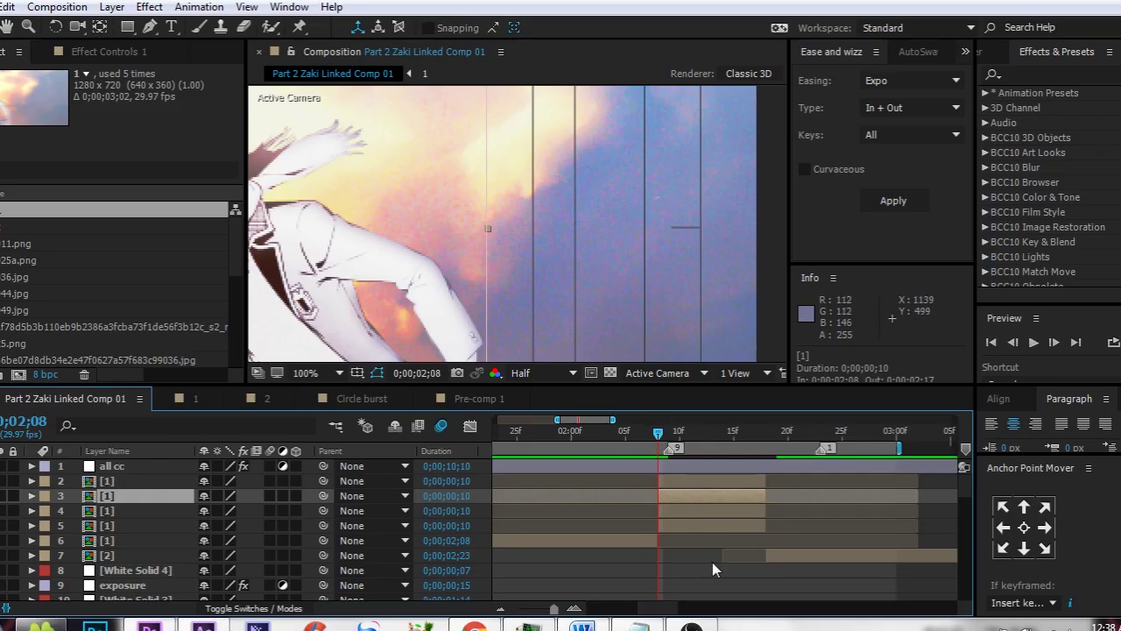
pyautogui.click(712, 562)
pyautogui.scroll(-4, 475, 211)
pyautogui.moveTo(475, 211); pyautogui.dragTo(524, 204)
pyautogui.scroll(3, 513, 223)
pyautogui.scroll(-2, 525, 211)
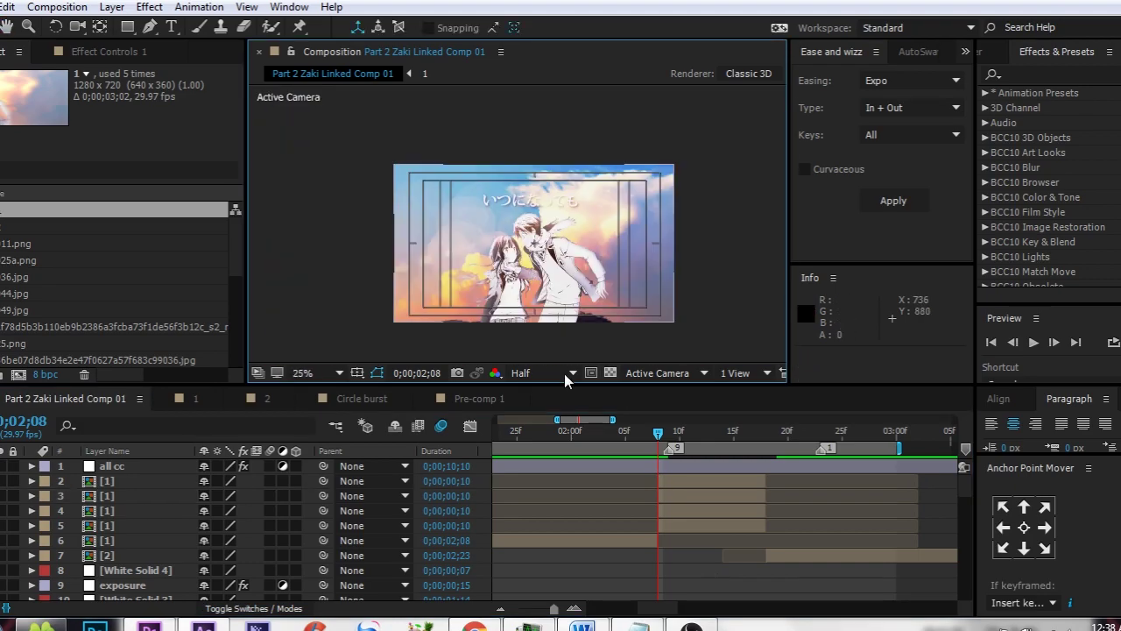
# Reveal the Opacity property of all four masked [1] strips
pyautogui.click(675, 526)
pyautogui.press('t')
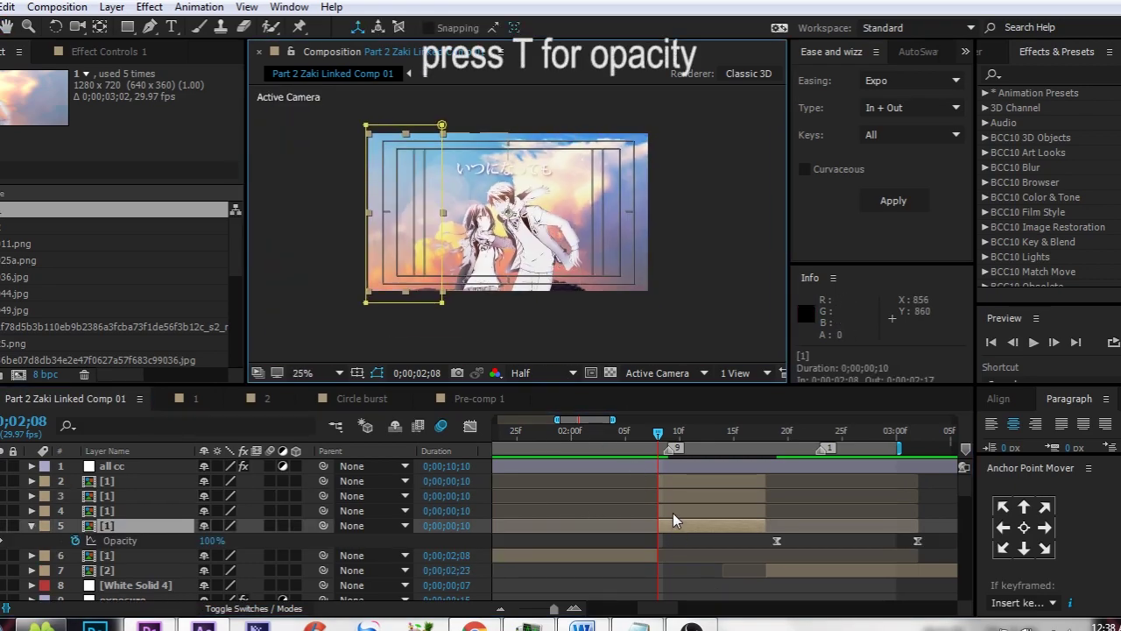
pyautogui.click(673, 512)
pyautogui.press('t')
pyautogui.click(676, 503)
pyautogui.press('t')
pyautogui.press('t')
pyautogui.click(673, 478)
pyautogui.press('t')
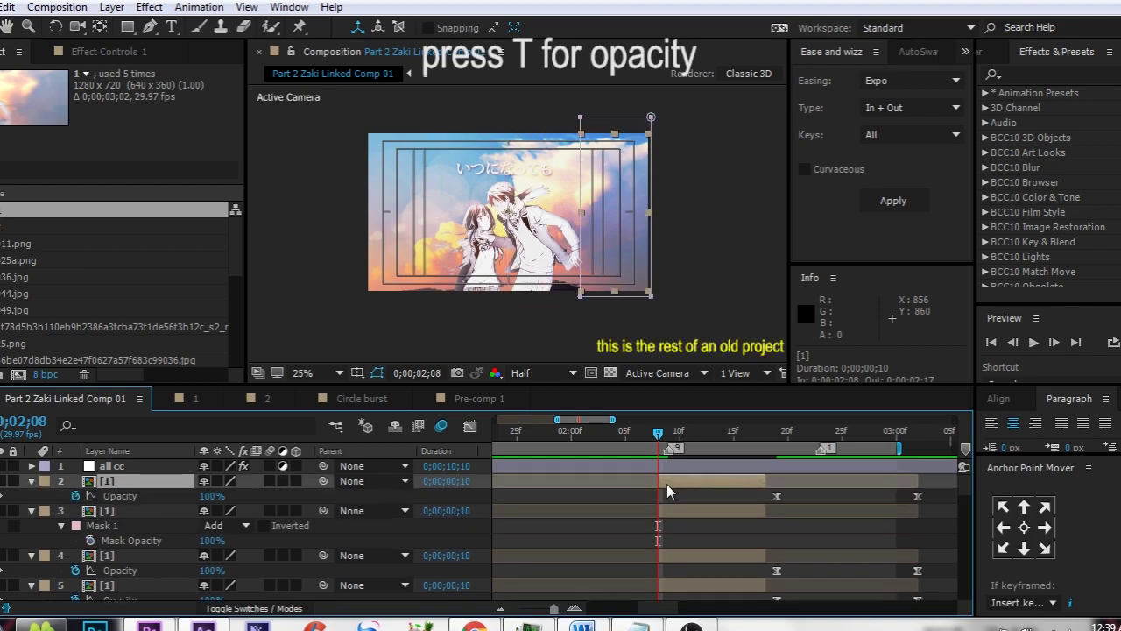
pyautogui.keyDown('shift'); pyautogui.click(687, 511); pyautogui.keyUp('shift')
pyautogui.press('t')
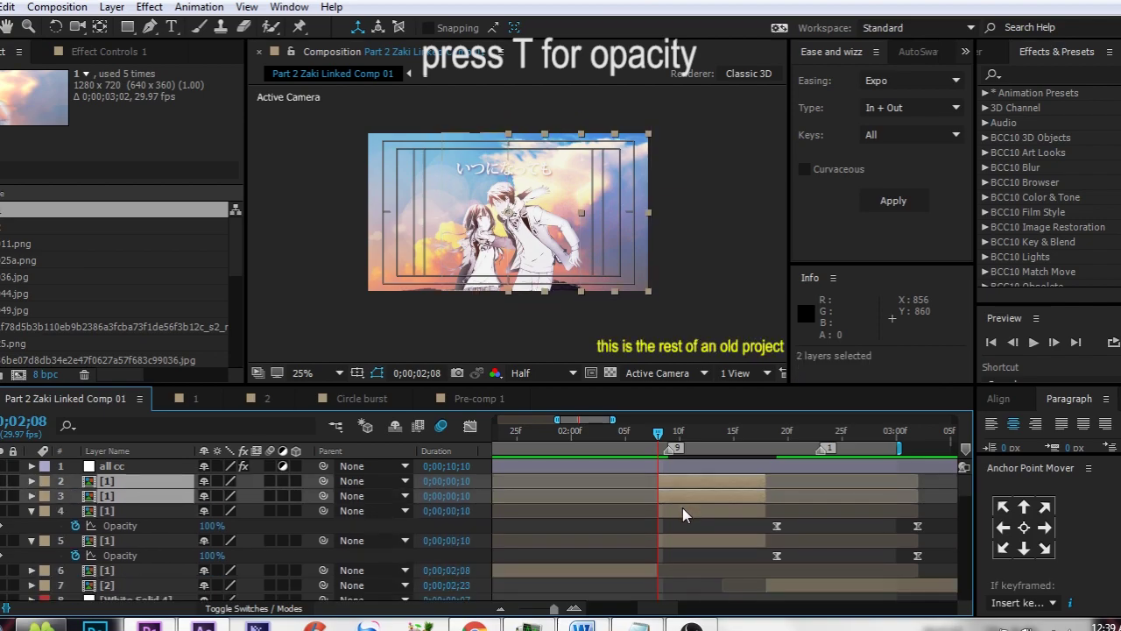
pyautogui.press('t')
pyautogui.click(685, 524)
pyautogui.click(679, 511)
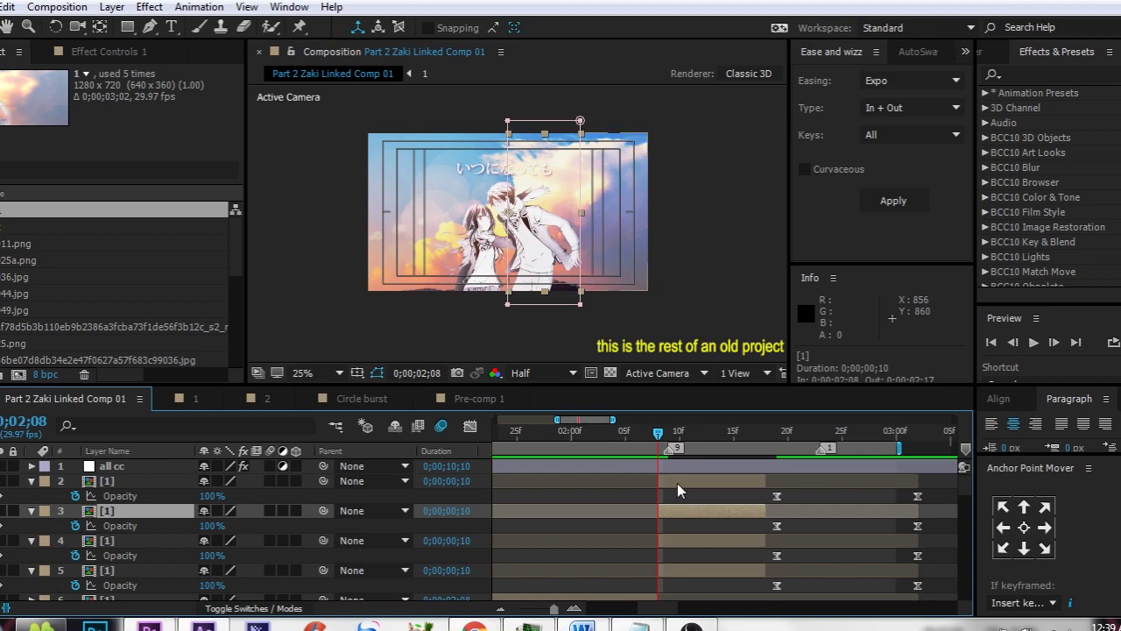
# Remove the existing Opacity keyframes from all four masked [1] strips at once
pyautogui.keyDown('shift'); pyautogui.click(677, 483); pyautogui.keyUp('shift')
pyautogui.keyDown('shift'); pyautogui.click(678, 539); pyautogui.keyUp('shift')
pyautogui.keyDown('shift'); pyautogui.click(561, 569); pyautogui.keyUp('shift')
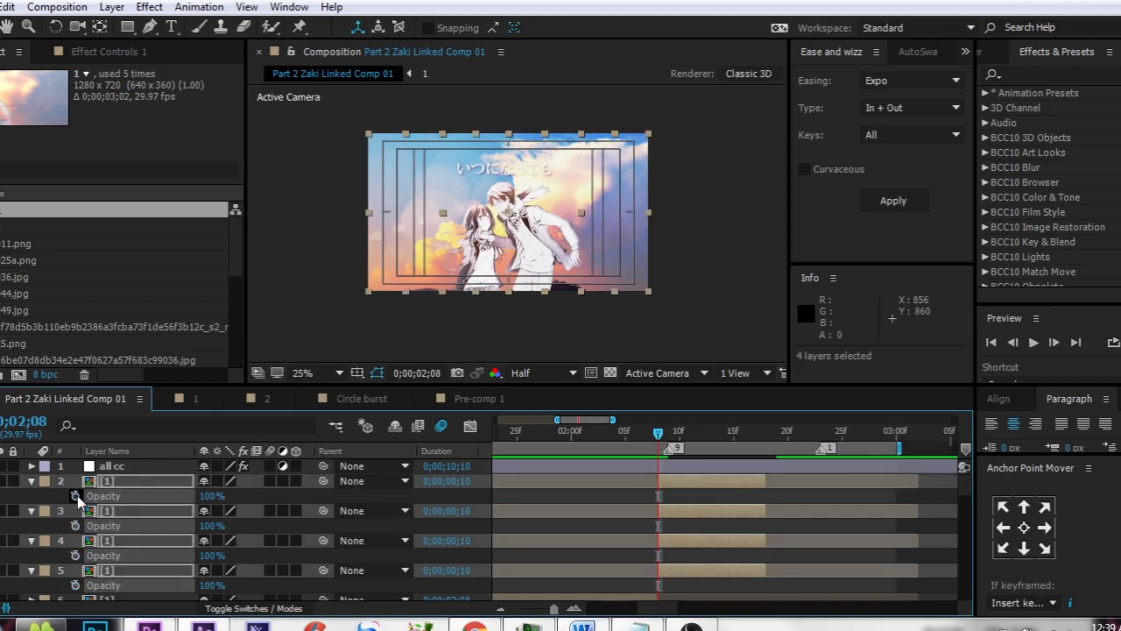
pyautogui.click(699, 526)
# Try opacity values of 20% and 80% on the second-quarter strip at 0;00;02;09
pyautogui.scroll(2, 682, 570)
pyautogui.scroll(-3, 681, 567)
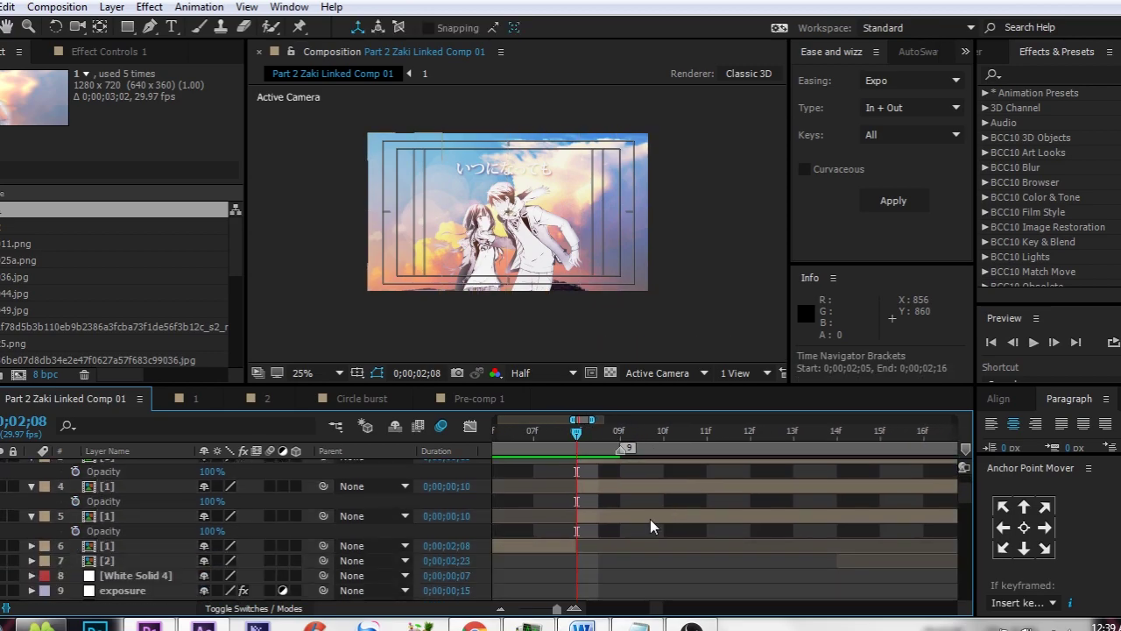
pyautogui.click(601, 510)
pyautogui.scroll(2, 609, 512)
pyautogui.click(613, 520)
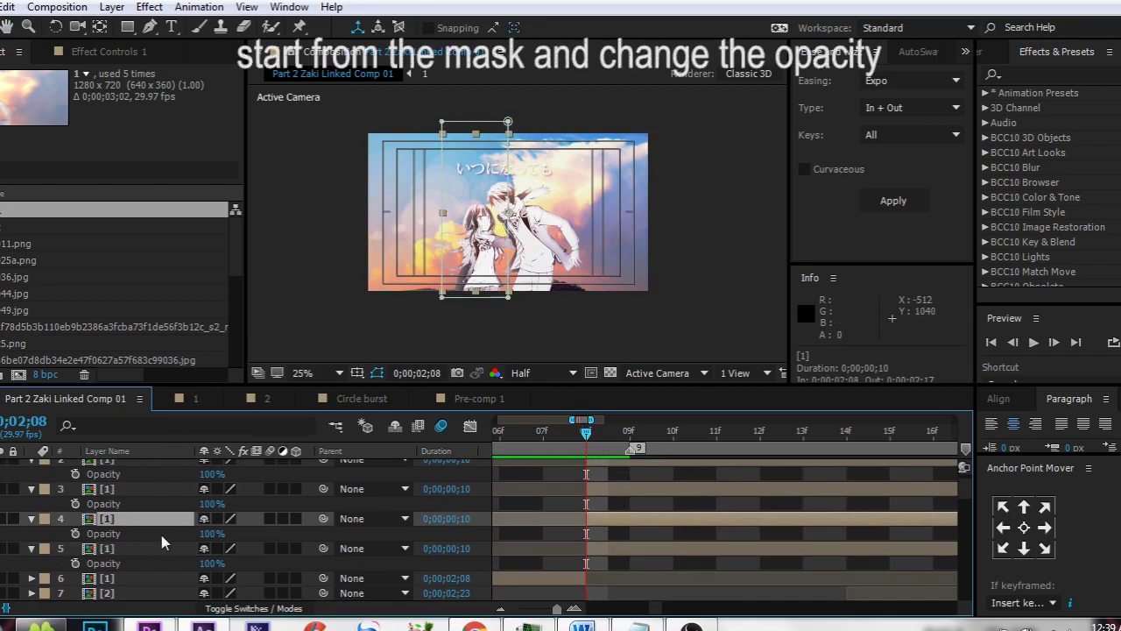
pyautogui.write('20')
pyautogui.press('Return')
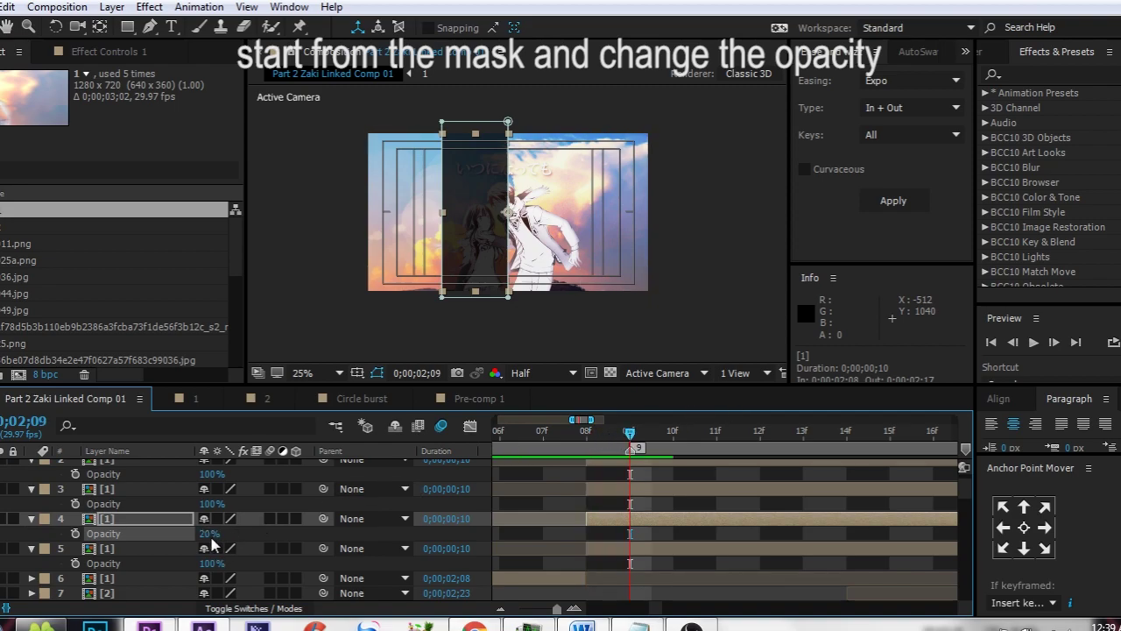
pyautogui.click(208, 534)
pyautogui.press('Return')
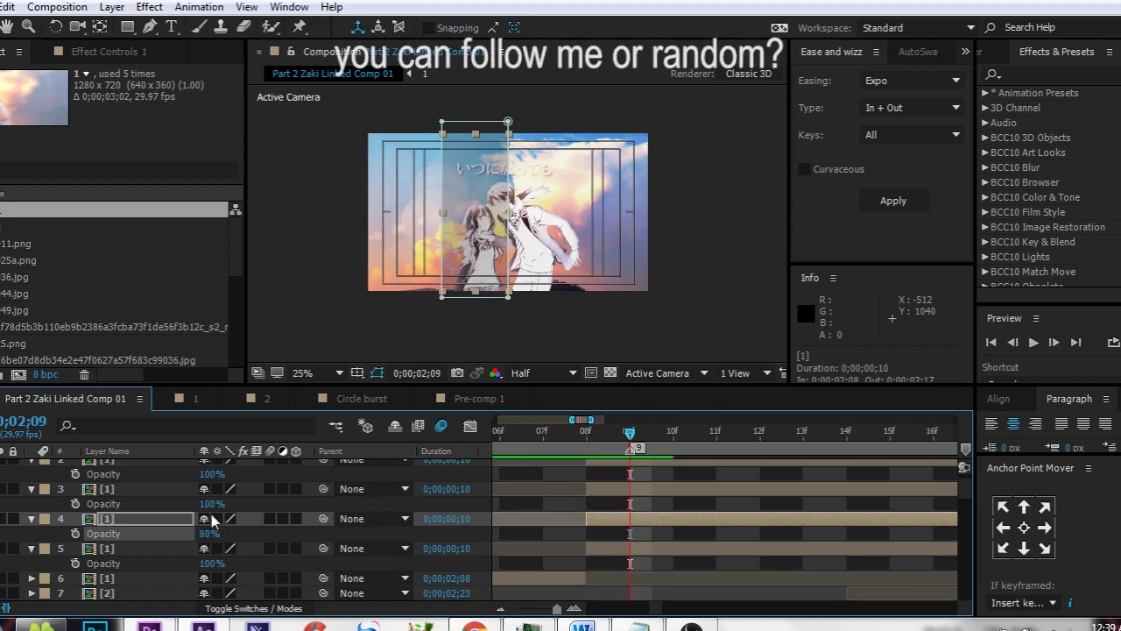
# Return the second-quarter strip's opacity to 100% at 0;00;02;10 and look at its mask properties
pyautogui.click(663, 432)
pyautogui.scroll(-1, 663, 500)
pyautogui.moveTo(666, 503); pyautogui.dragTo(629, 506)
pyautogui.moveTo(201, 536); pyautogui.dragTo(260, 535)
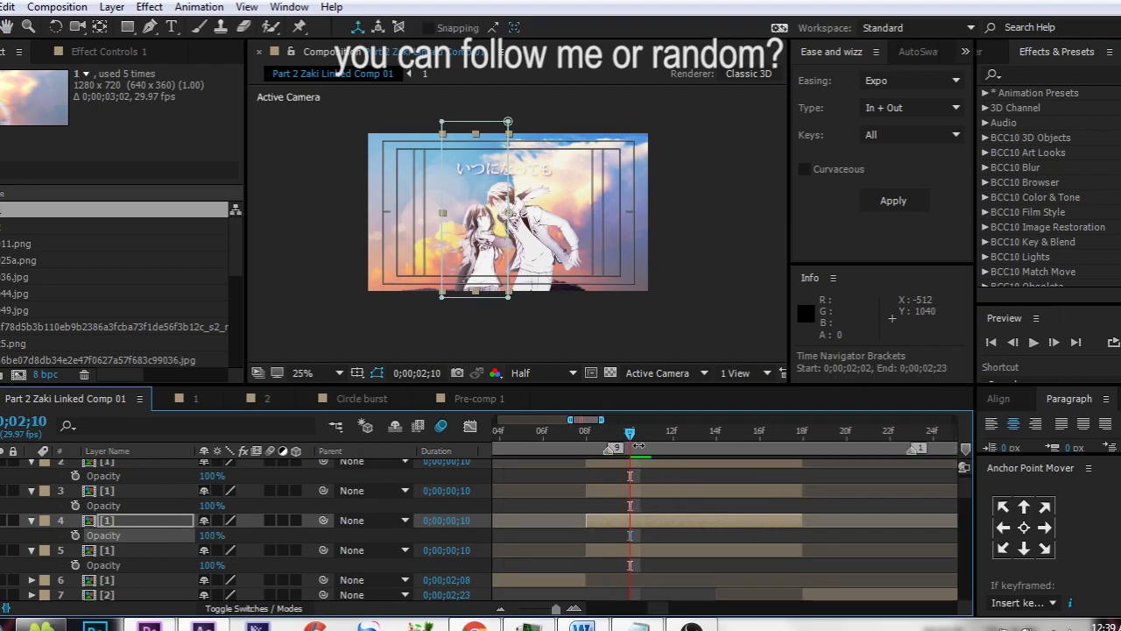
pyautogui.press('=')
pyautogui.press('m')
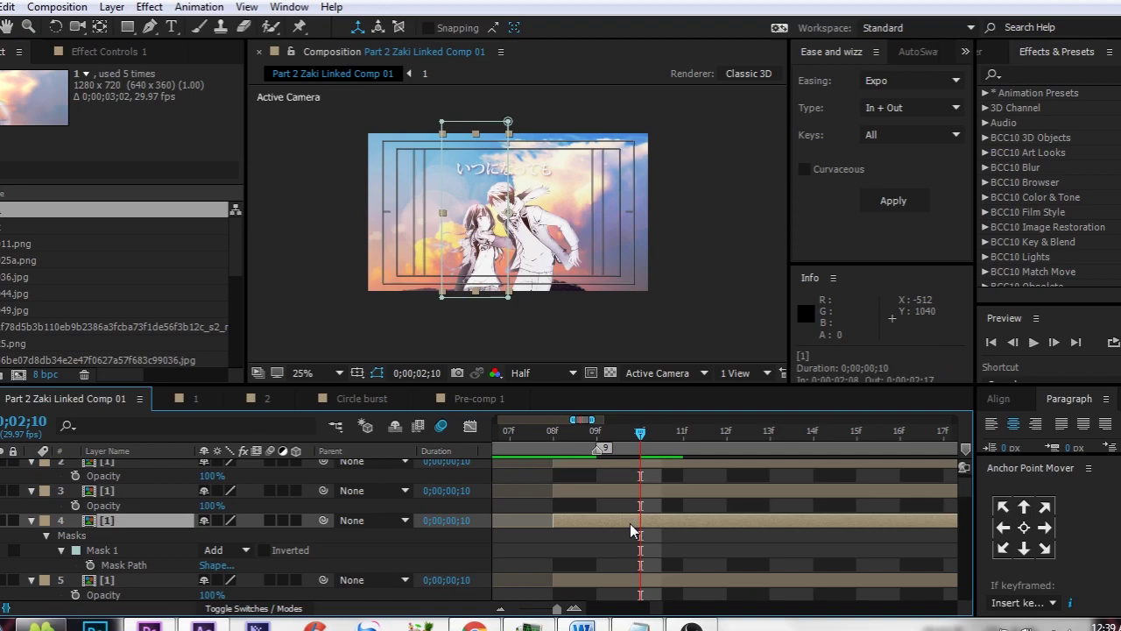
pyautogui.press('m')
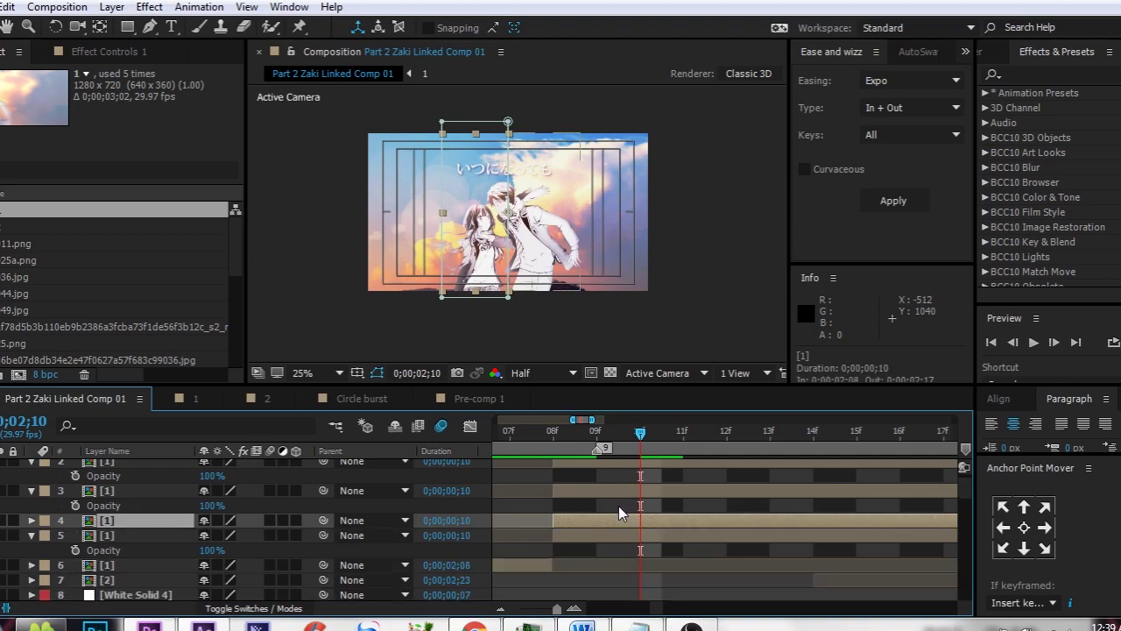
# Keyframe the second-quarter strip's Opacity at 100% on 0;00;02;08, 80% on 0;00;02;09 and 100% on 0;00;02;10
pyautogui.press('t')
pyautogui.click(552, 433)
pyautogui.click(75, 535)
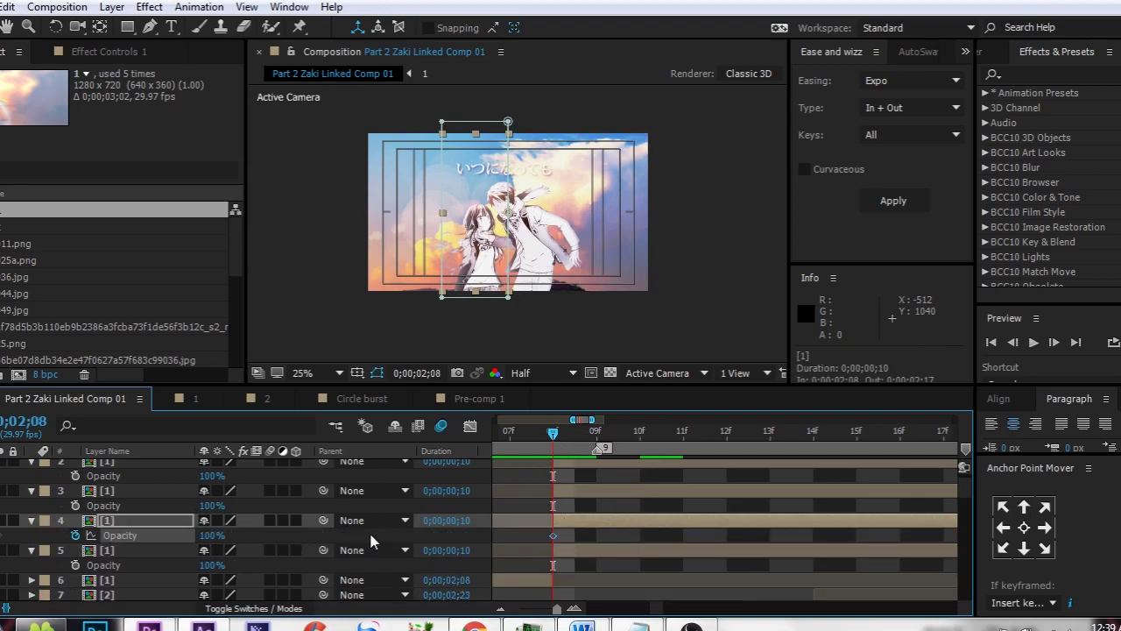
pyautogui.write('30')
pyautogui.press('Return')
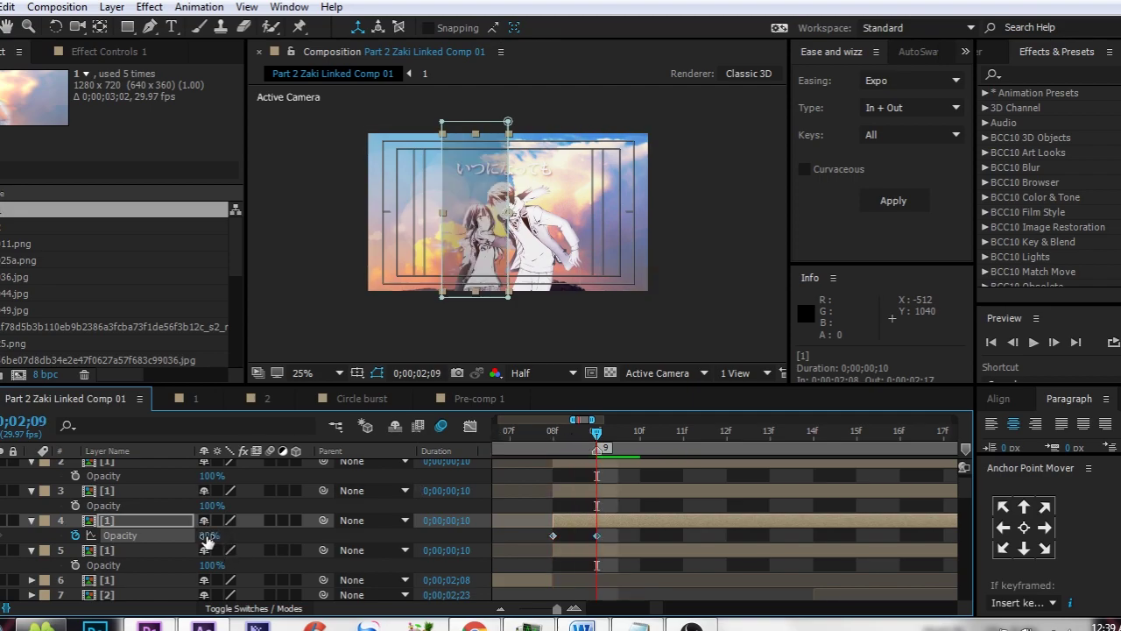
pyautogui.click(619, 437)
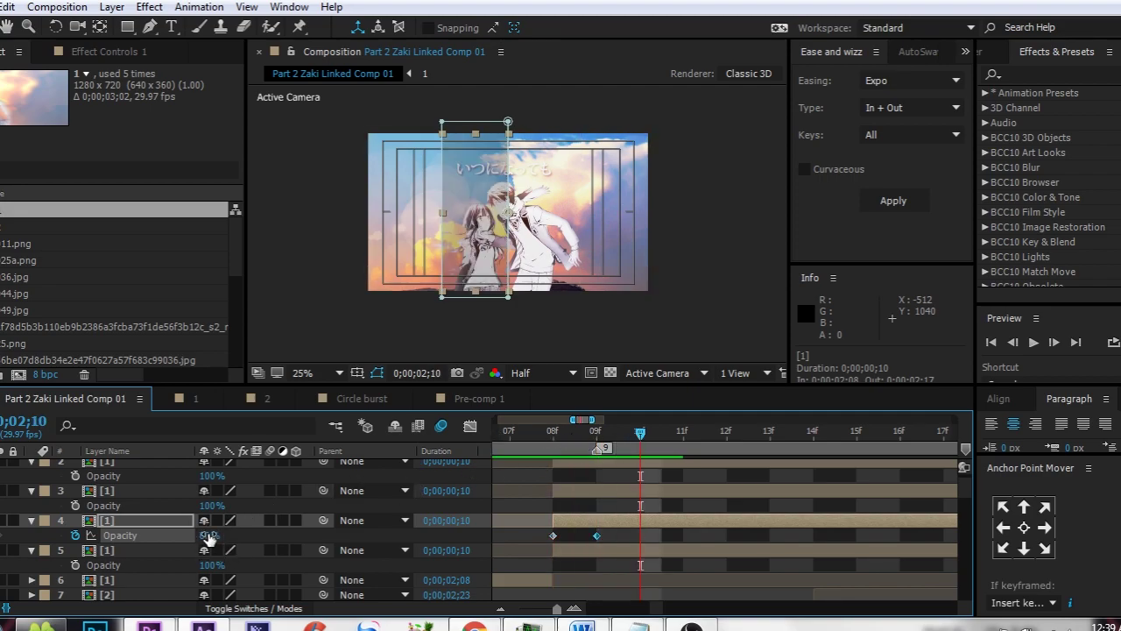
pyautogui.moveTo(209, 538); pyautogui.dragTo(281, 530)
# Start Opacity keyframes at 100% on the first-quarter and third-quarter strips at 0;00;02;09
pyautogui.click(595, 443)
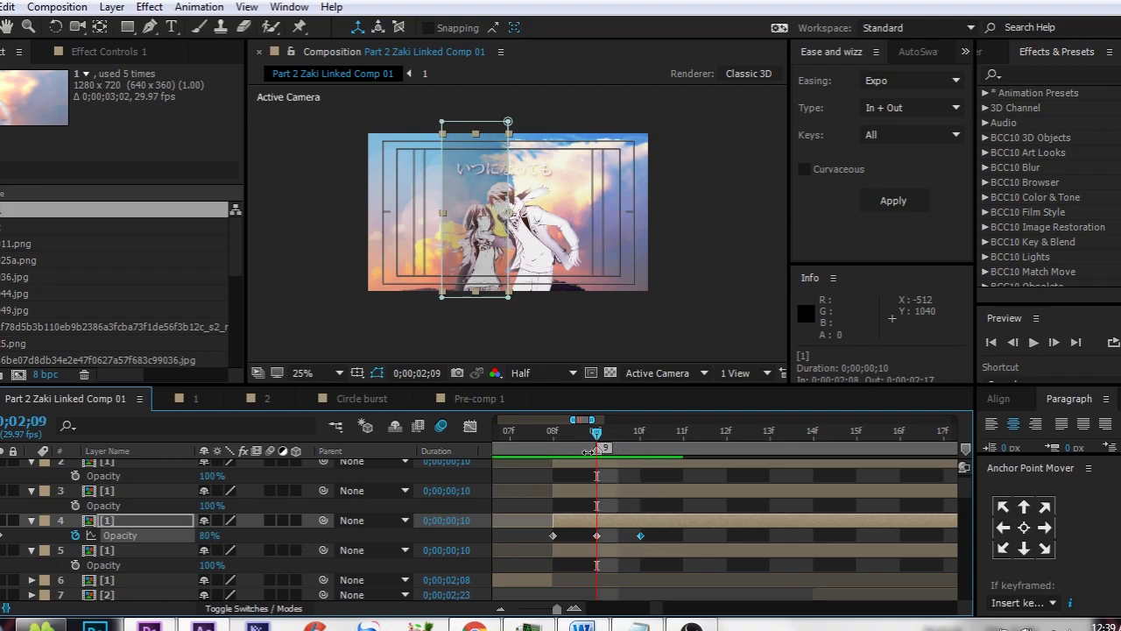
pyautogui.click(602, 502)
pyautogui.click(603, 492)
pyautogui.keyDown('ctrl'); pyautogui.click(557, 549); pyautogui.keyUp('ctrl')
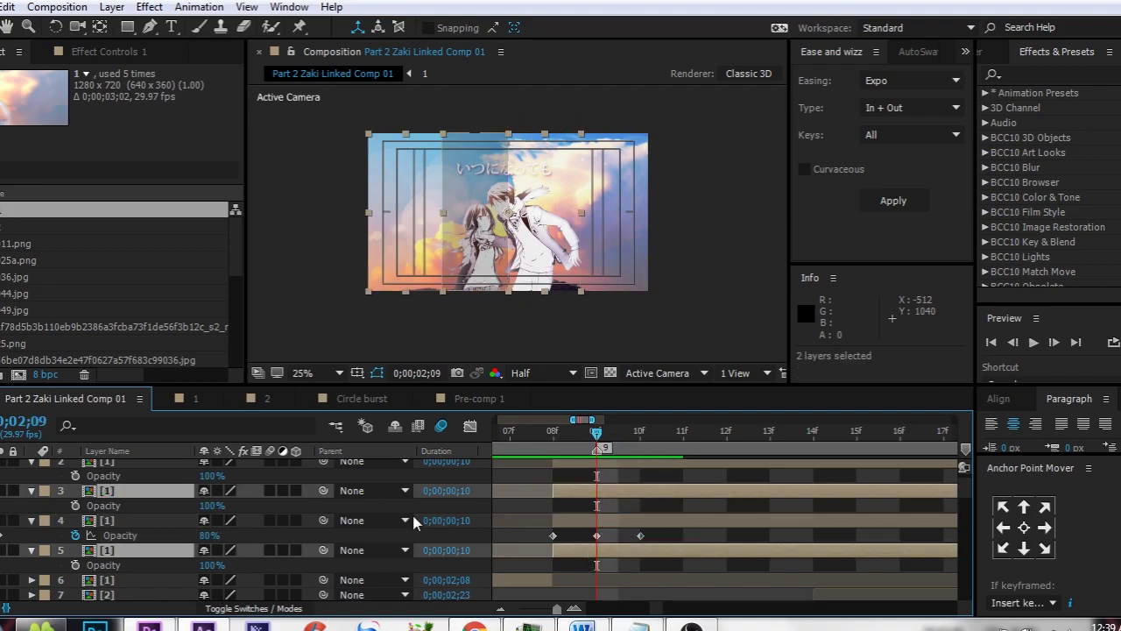
pyautogui.click(76, 506)
# At 0;00;02;10, keyframe Opacity at 20% on the third-quarter strip and 10% on the first-quarter strip
pyautogui.moveTo(605, 437); pyautogui.dragTo(654, 516)
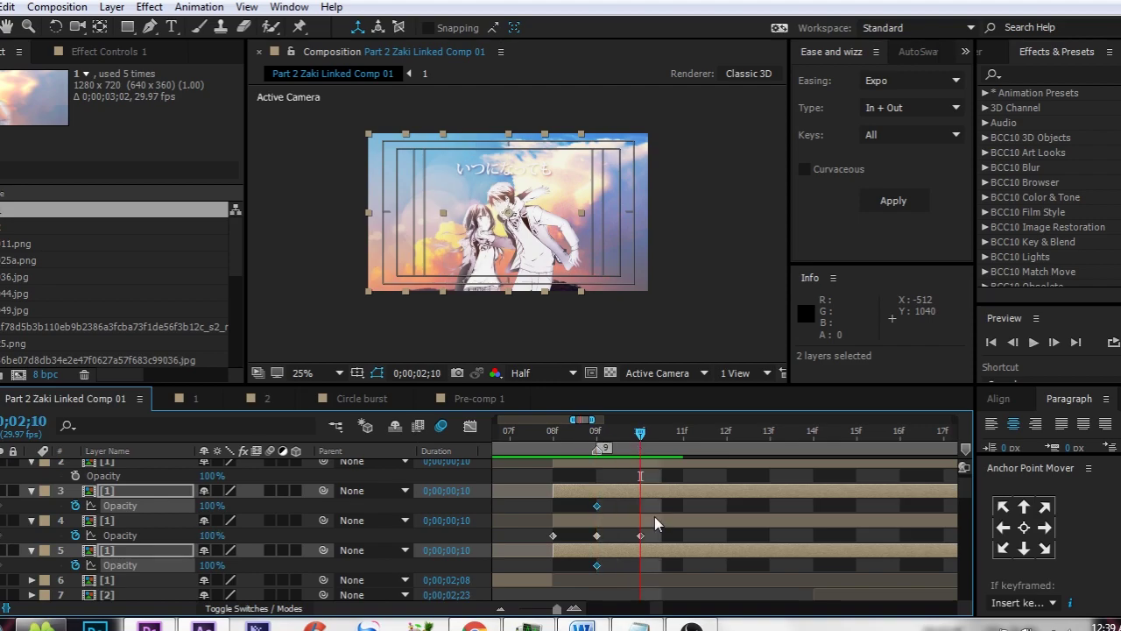
pyautogui.click(647, 489)
pyautogui.write('20')
pyautogui.press('Return')
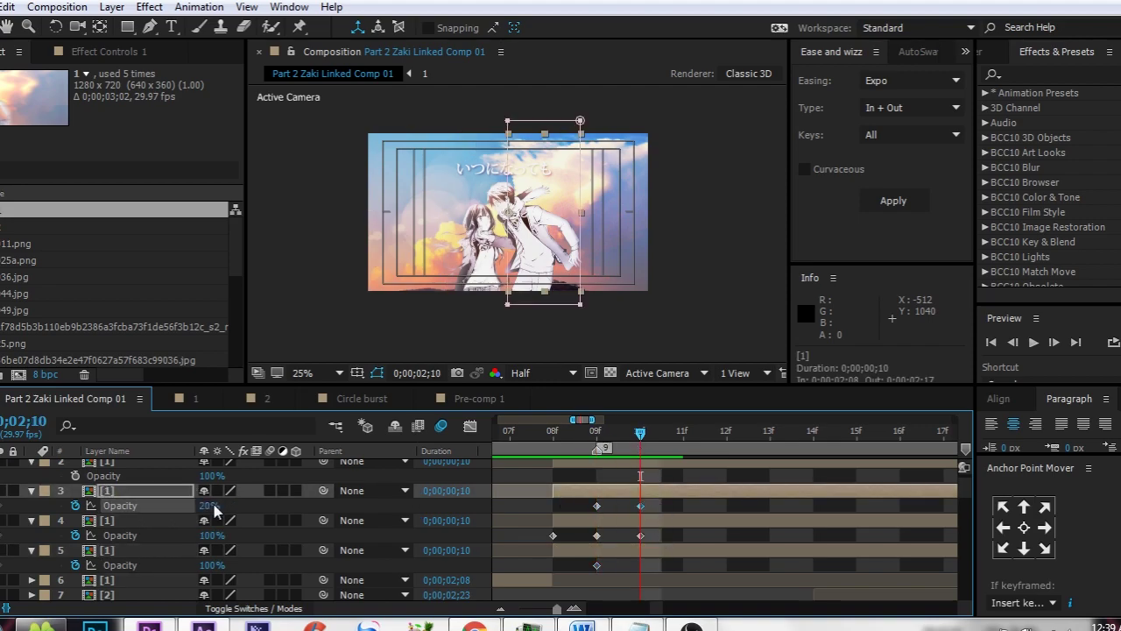
pyautogui.click(213, 565)
pyautogui.press('Return')
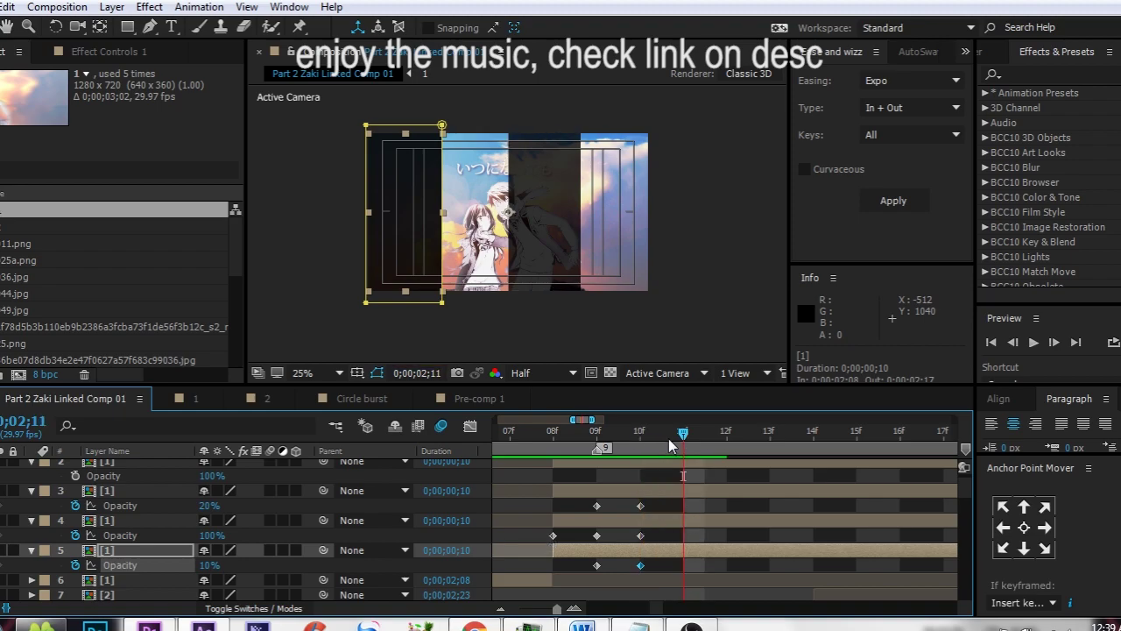
# Keyframe the first-quarter strip's Opacity at 100% on 0;00;02;11
pyautogui.click(206, 565)
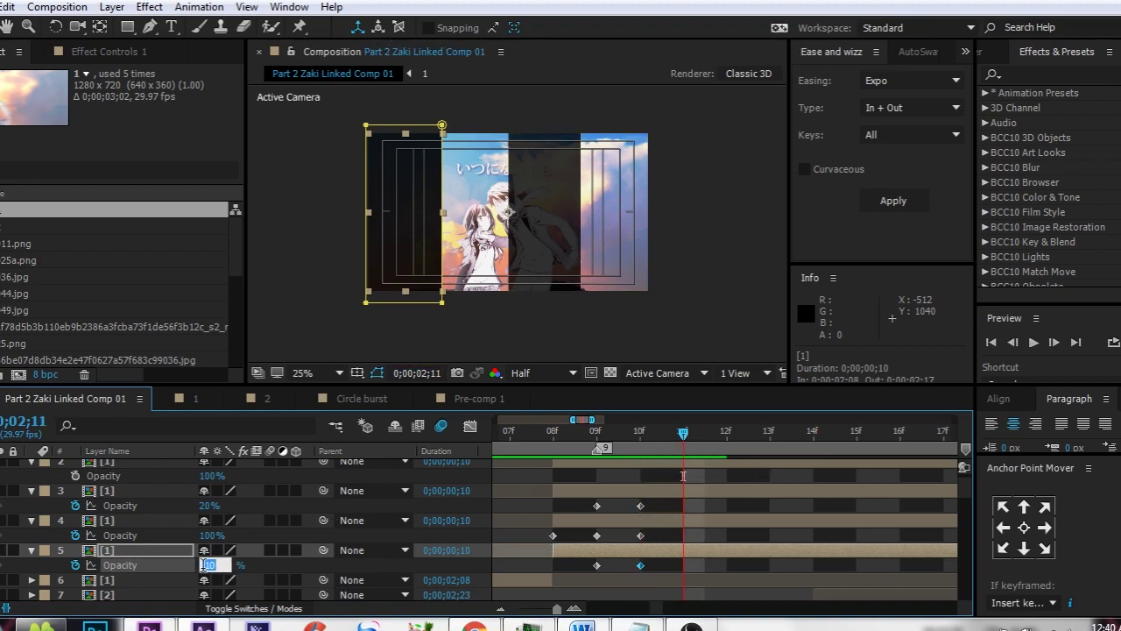
pyautogui.press('Return')
pyautogui.moveTo(207, 567); pyautogui.dragTo(244, 563)
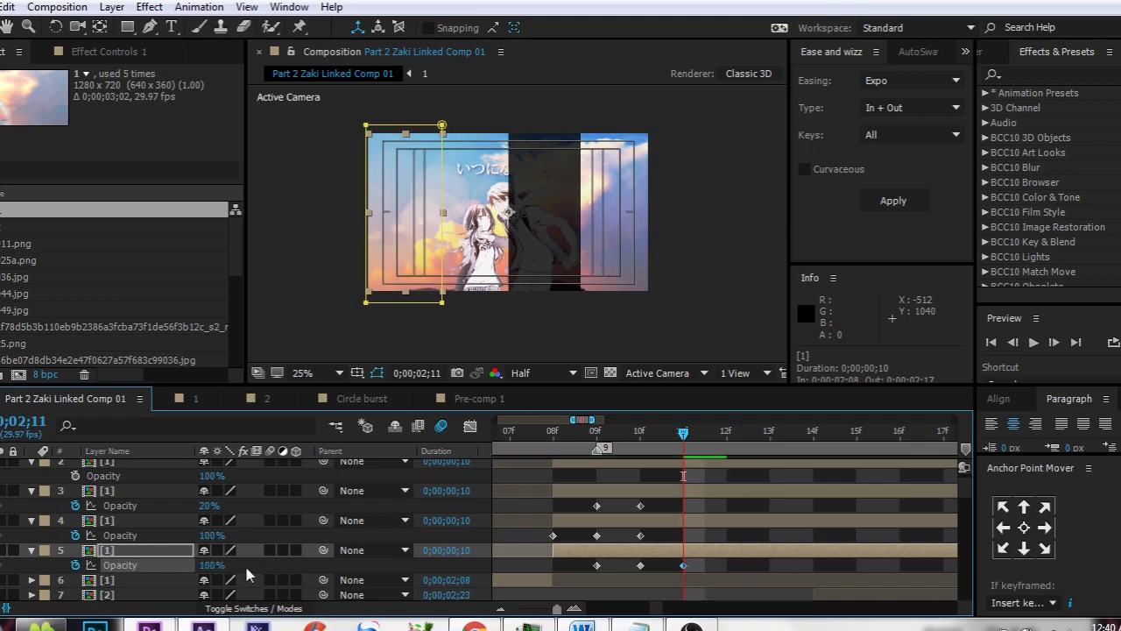
# At 0;00;02;11, keyframe Opacity at 5% on the second-quarter strip and 80% on the third-quarter strip
pyautogui.click(670, 492)
pyautogui.click(641, 521)
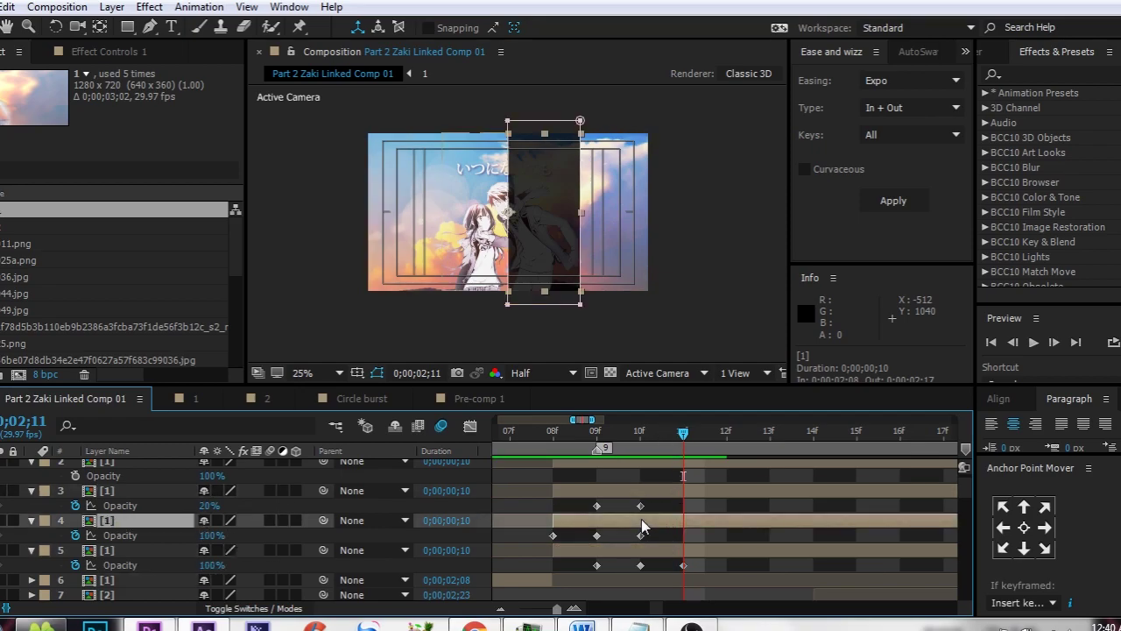
pyautogui.write('20')
pyautogui.press('Return')
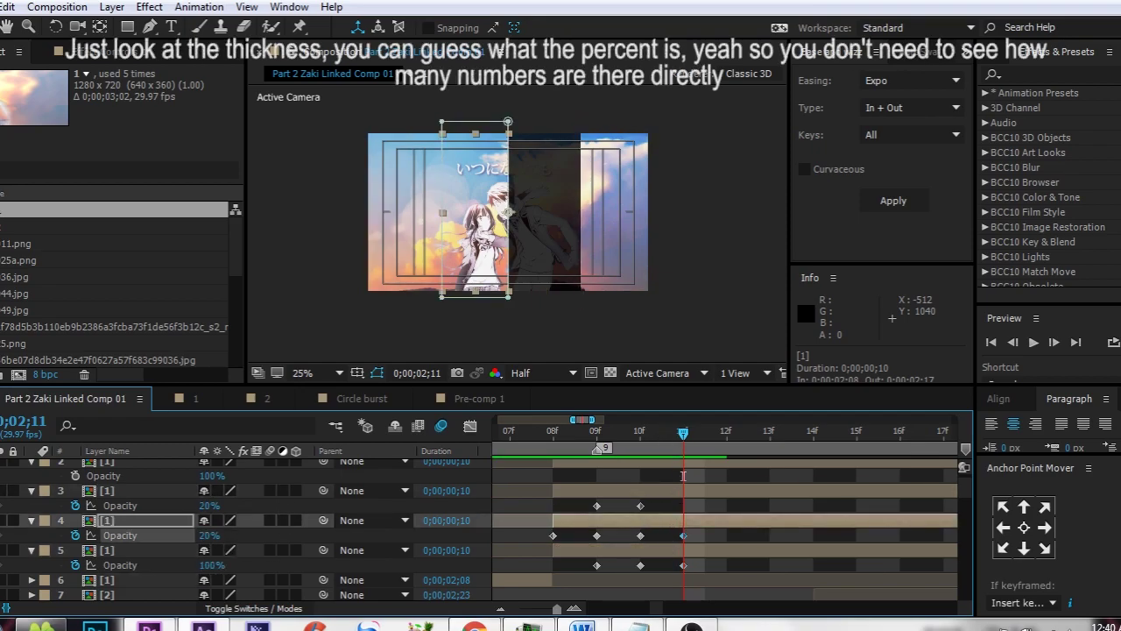
pyautogui.click(211, 539)
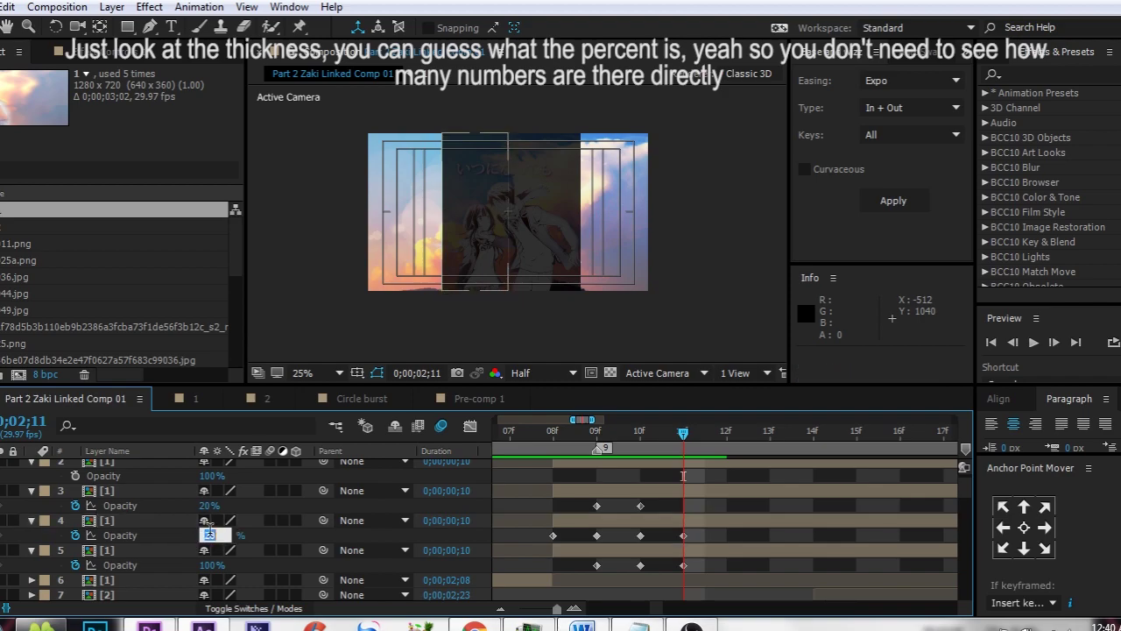
pyautogui.write('5')
pyautogui.press('Return')
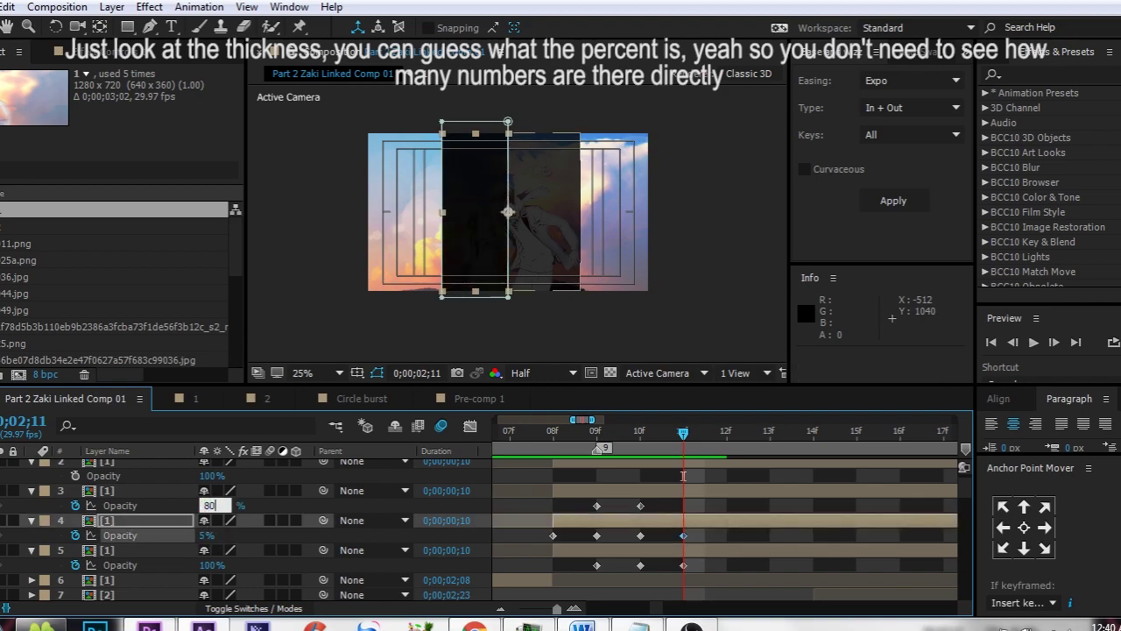
pyautogui.press('Return')
# Keyframe the fourth-quarter strip's Opacity at 100% on 0;00;02;11 and 20% on 0;00;02;12
pyautogui.click(666, 464)
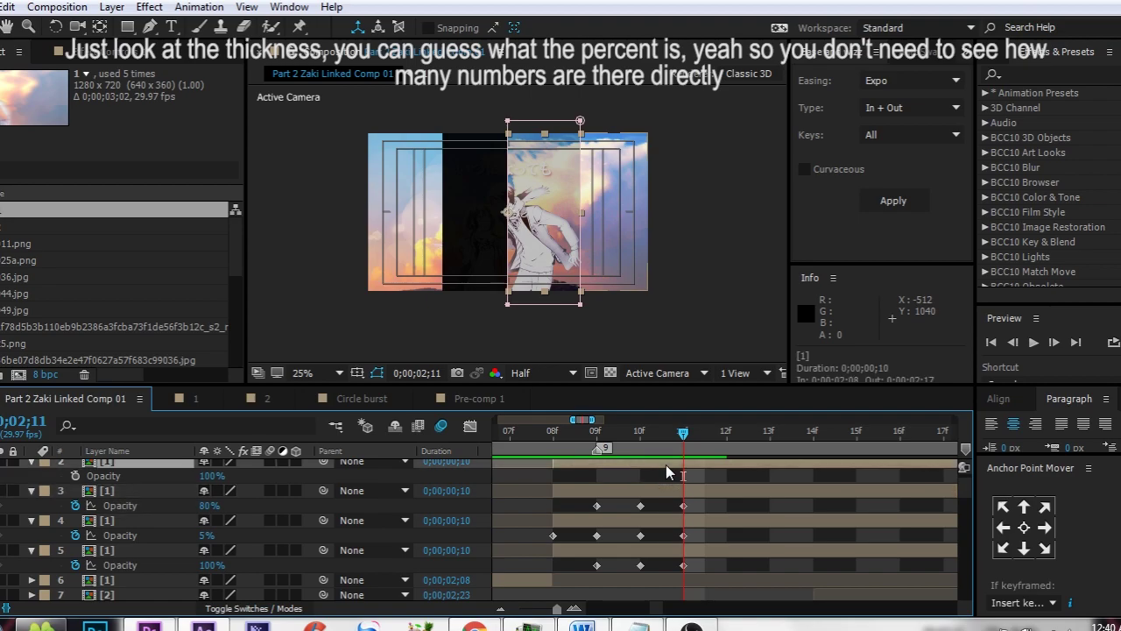
pyautogui.click(73, 477)
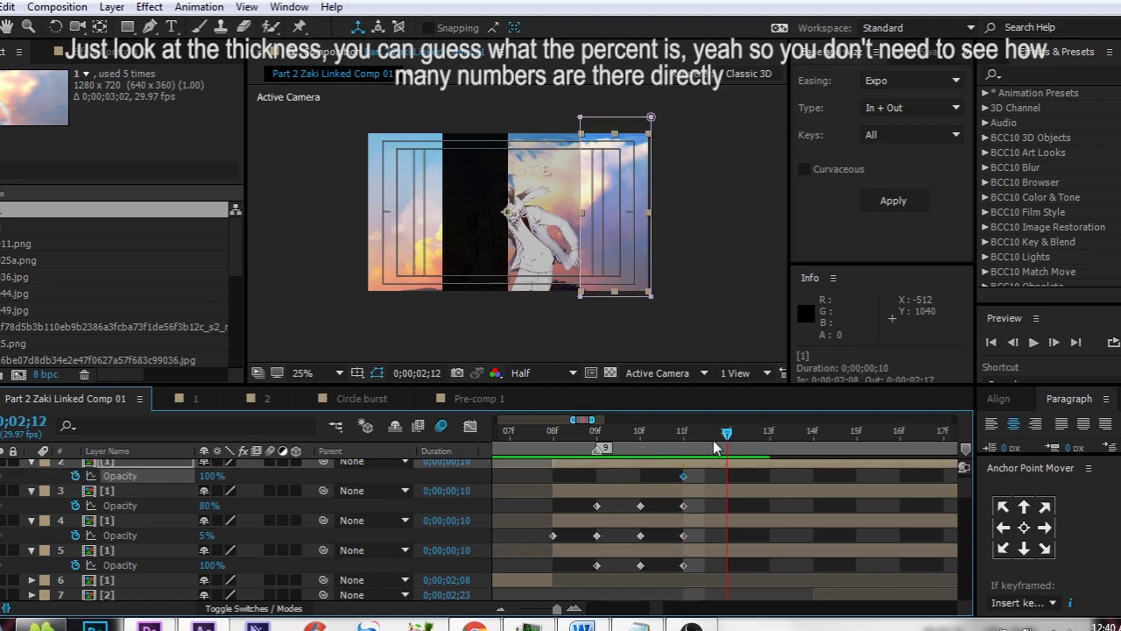
pyautogui.press('space')
pyautogui.moveTo(798, 526); pyautogui.dragTo(739, 533)
pyautogui.write('5')
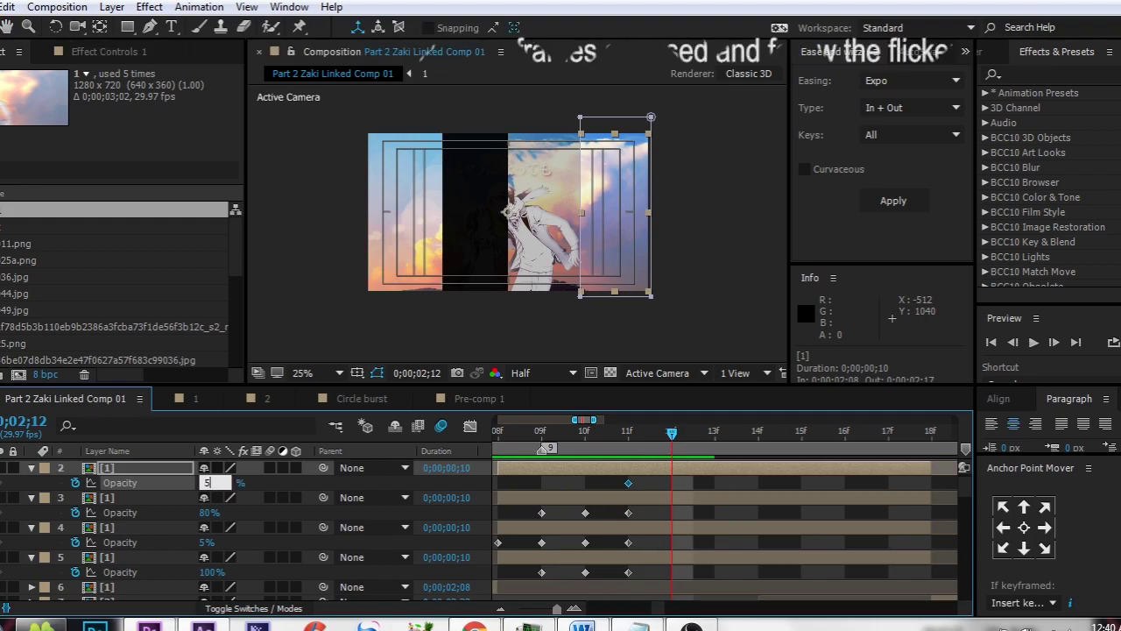
pyautogui.press('Return')
pyautogui.click(213, 487)
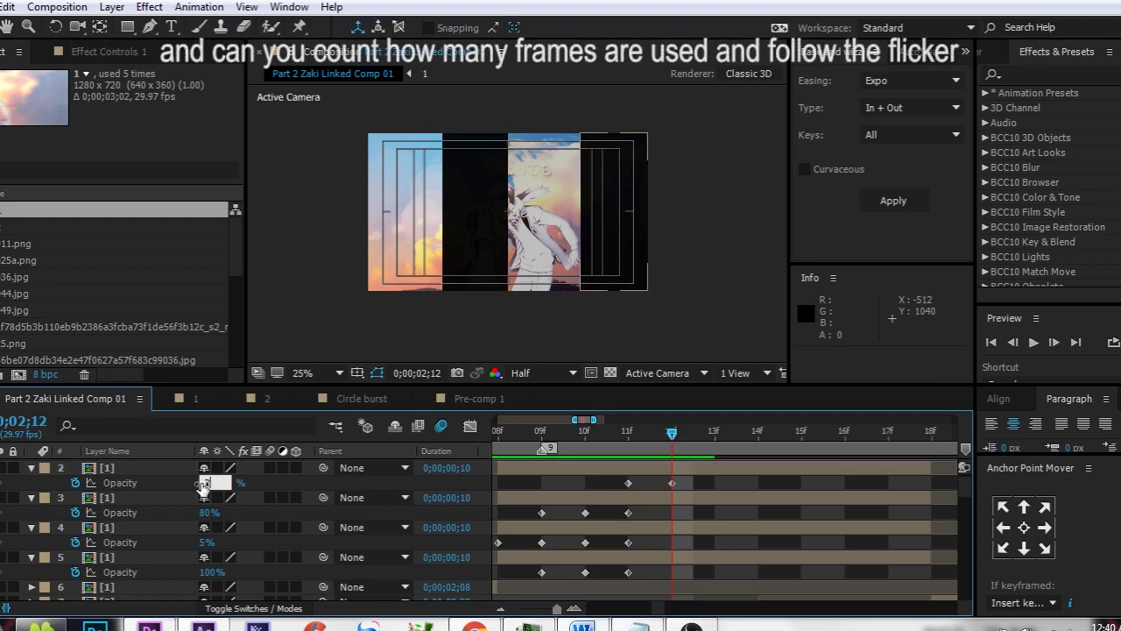
pyautogui.press('Return')
# Keyframe the first-quarter strip's Opacity at 20% on 0;00;02;12
pyautogui.click(650, 559)
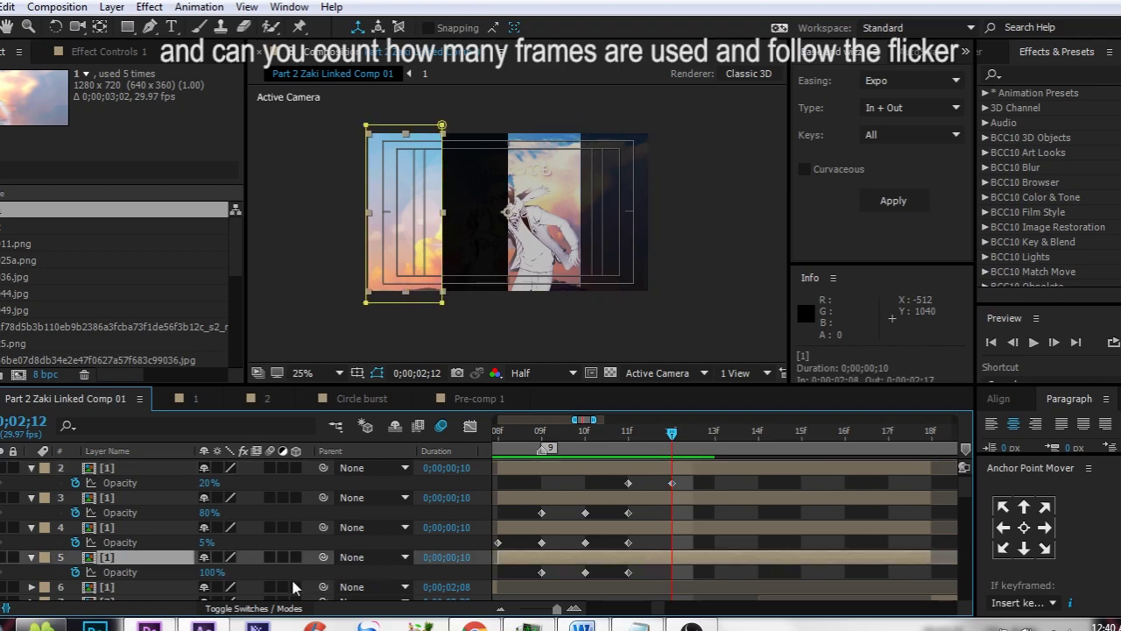
pyautogui.write('20')
pyautogui.press('Return')
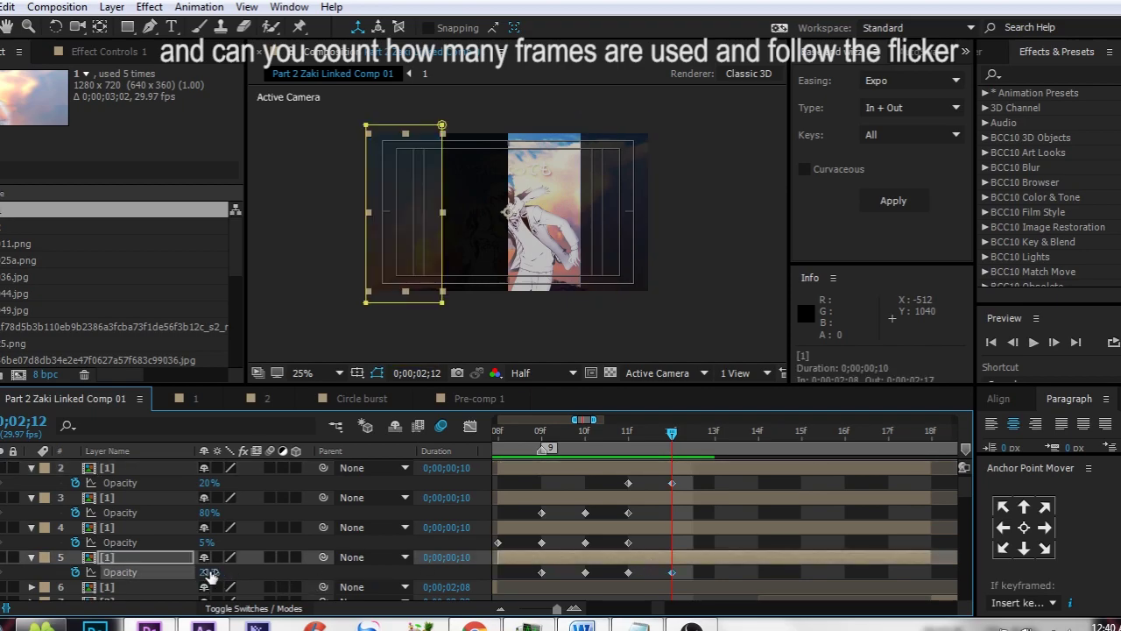
# At 0;00;02;12, keyframe Opacity at 5% on both the third-quarter and second-quarter strips
pyautogui.moveTo(666, 440); pyautogui.dragTo(610, 449)
pyautogui.scroll(3, 462, 181)
pyautogui.scroll(-1, 504, 213)
pyautogui.scroll(-2, 507, 221)
pyautogui.click(656, 450)
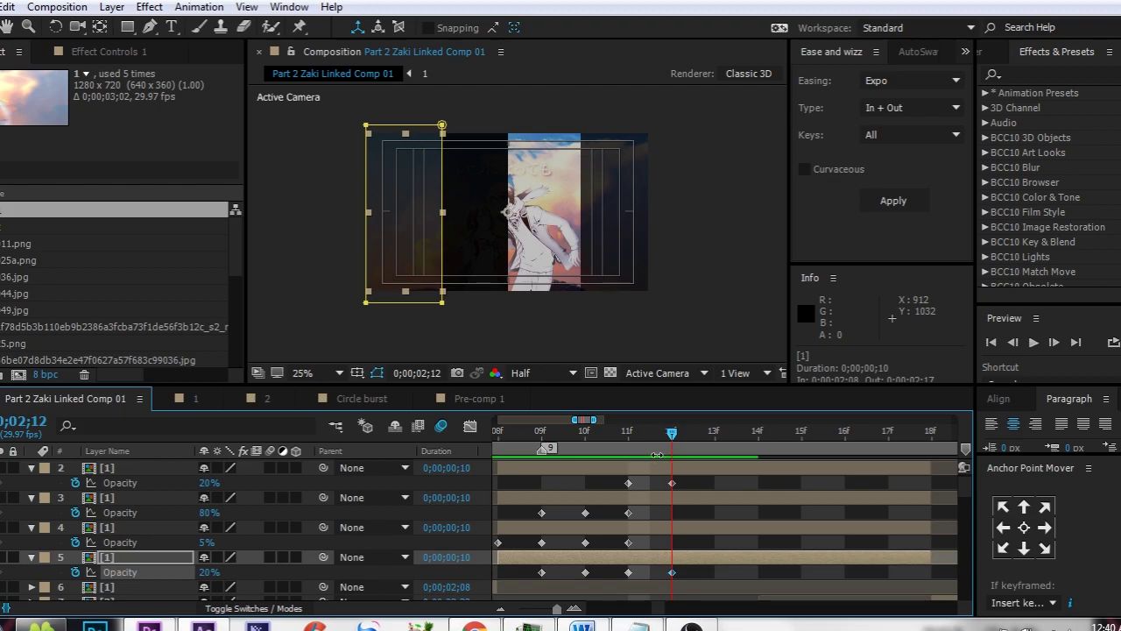
pyautogui.click(214, 498)
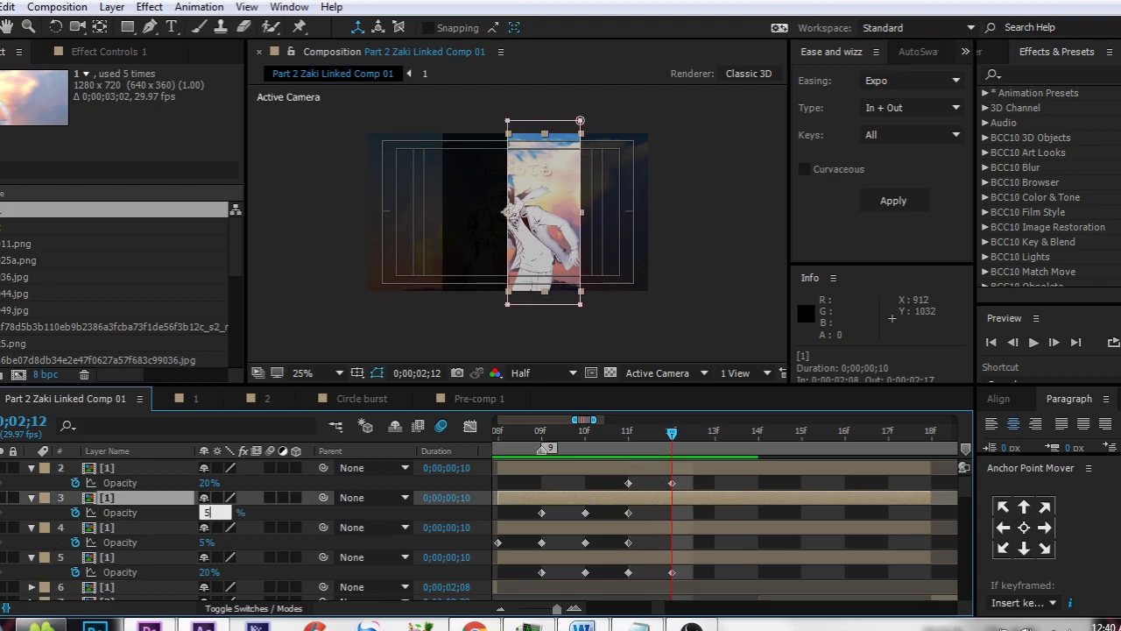
pyautogui.write('5')
pyautogui.press('Return')
pyautogui.write('5')
pyautogui.click(731, 520)
pyautogui.click(680, 530)
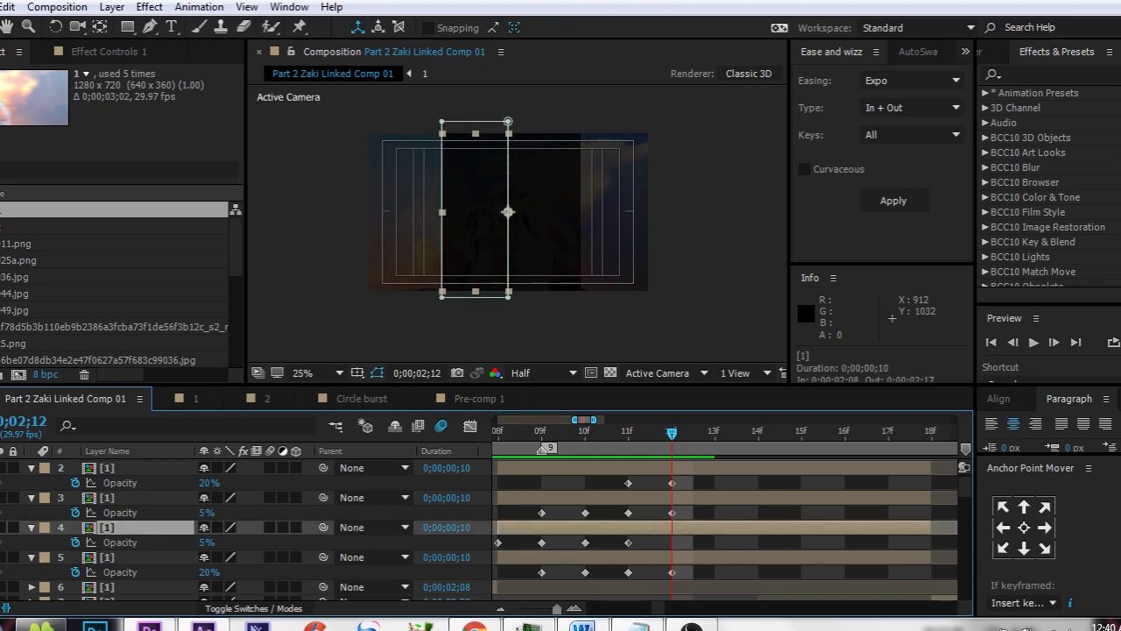
pyautogui.hotkey('ctrl', 'v')
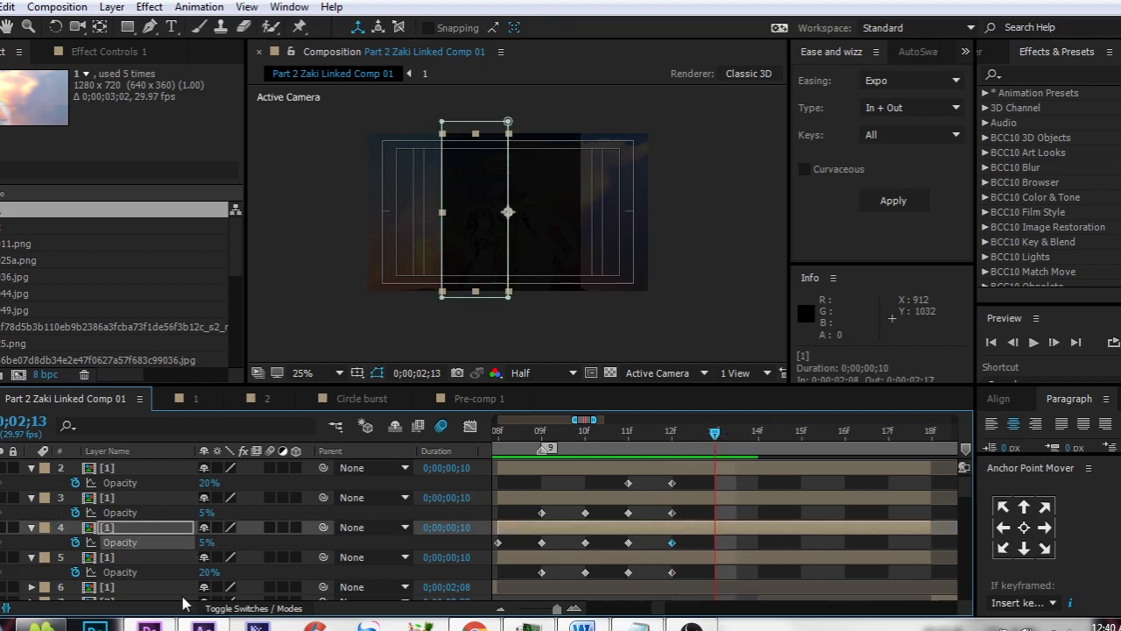
# At 0;00;02;13, keyframe Opacity at 100% on the second- and fourth-quarter strips, 10% on the third and 20% on the first
pyautogui.moveTo(206, 545); pyautogui.dragTo(427, 544)
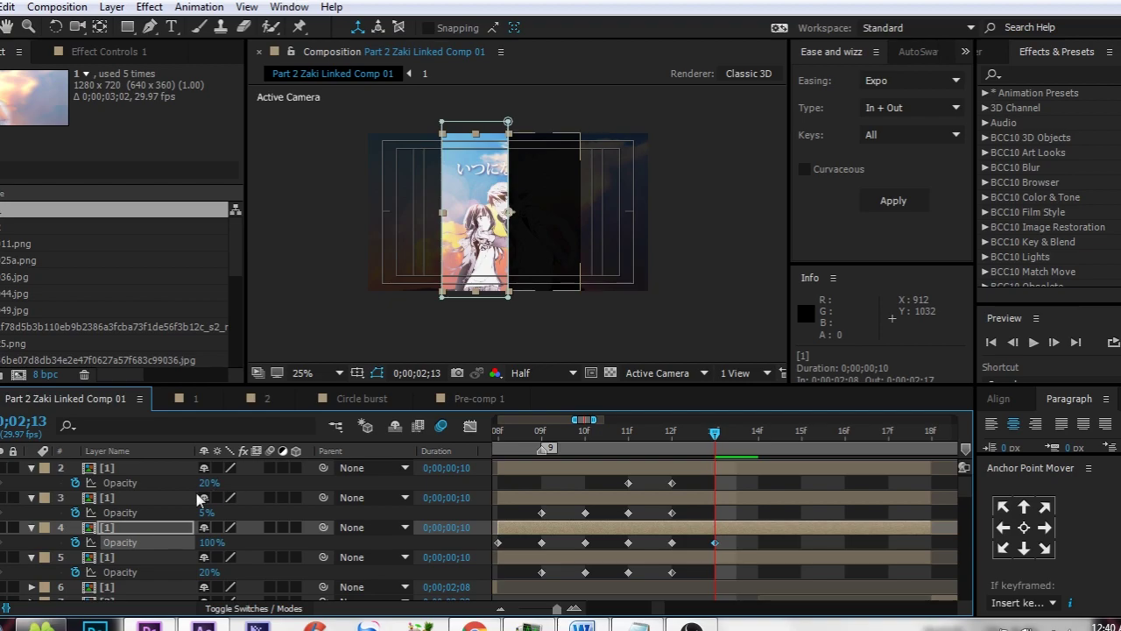
pyautogui.moveTo(214, 483); pyautogui.dragTo(368, 481)
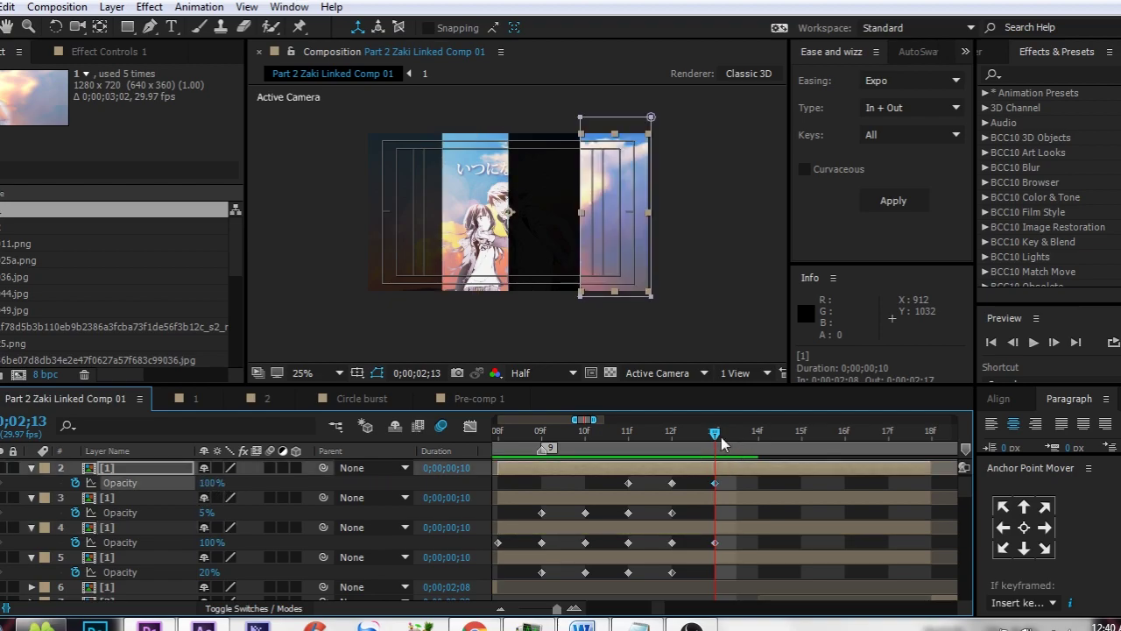
pyautogui.click(200, 515)
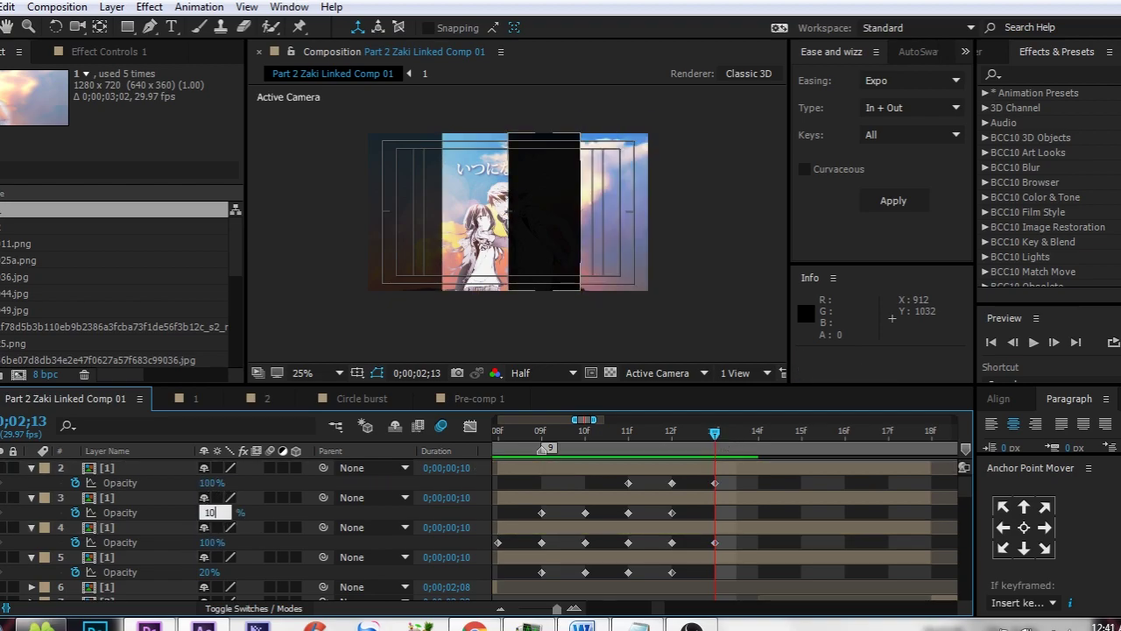
pyautogui.press('Return')
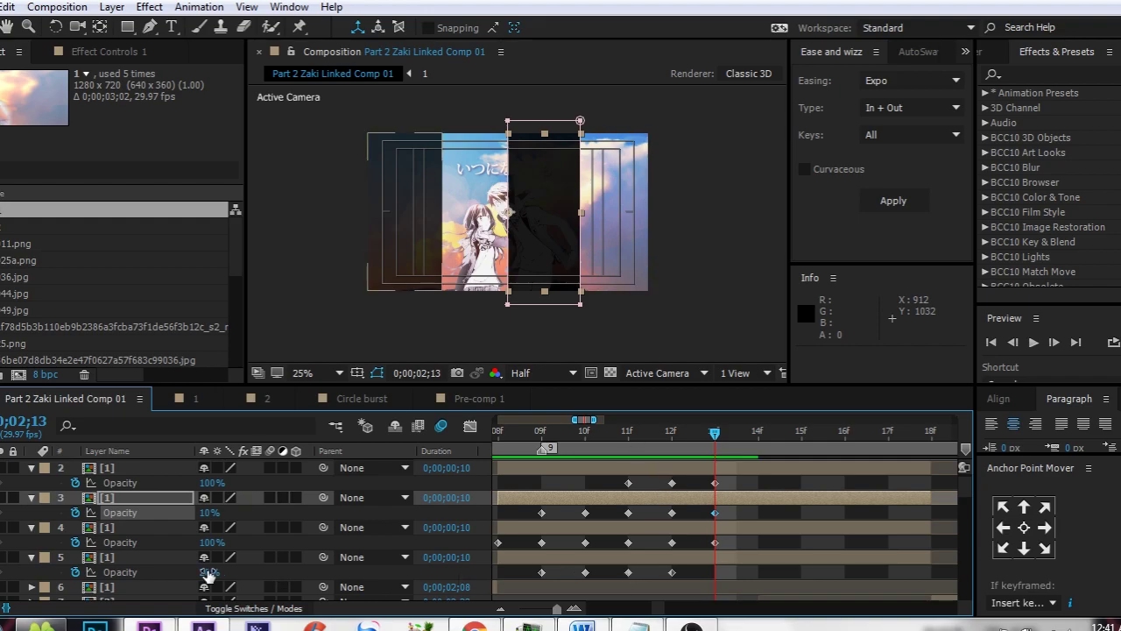
pyautogui.press('Return')
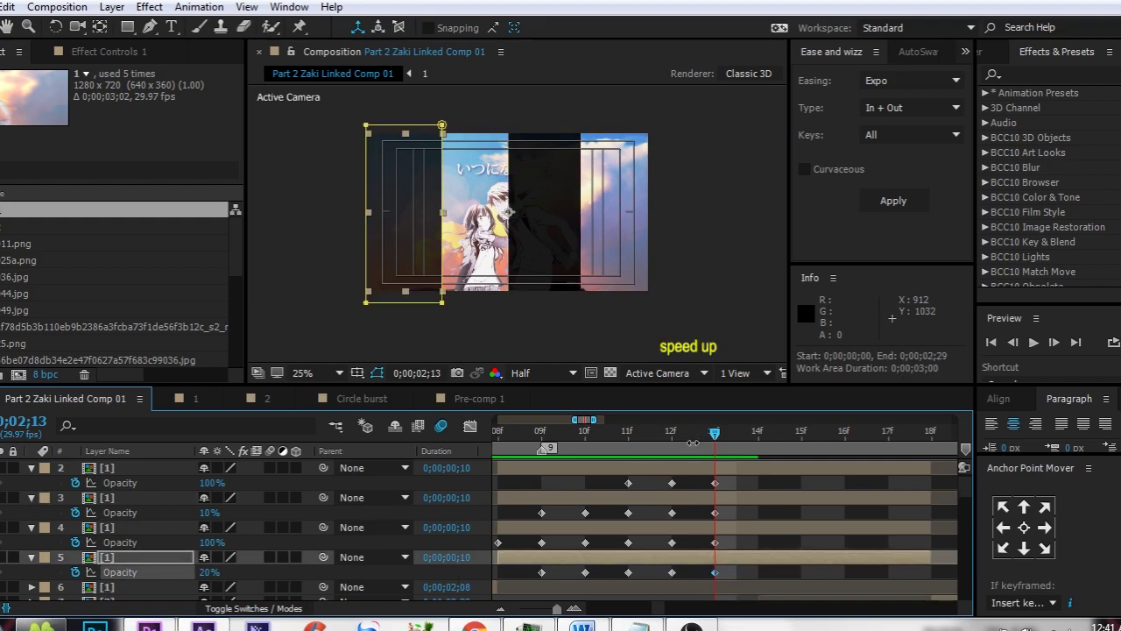
# At 0;00;02;12, set the second-quarter strip's Opacity to 25% and lower the first-quarter strip's Opacity
pyautogui.click(684, 439)
pyautogui.click(672, 532)
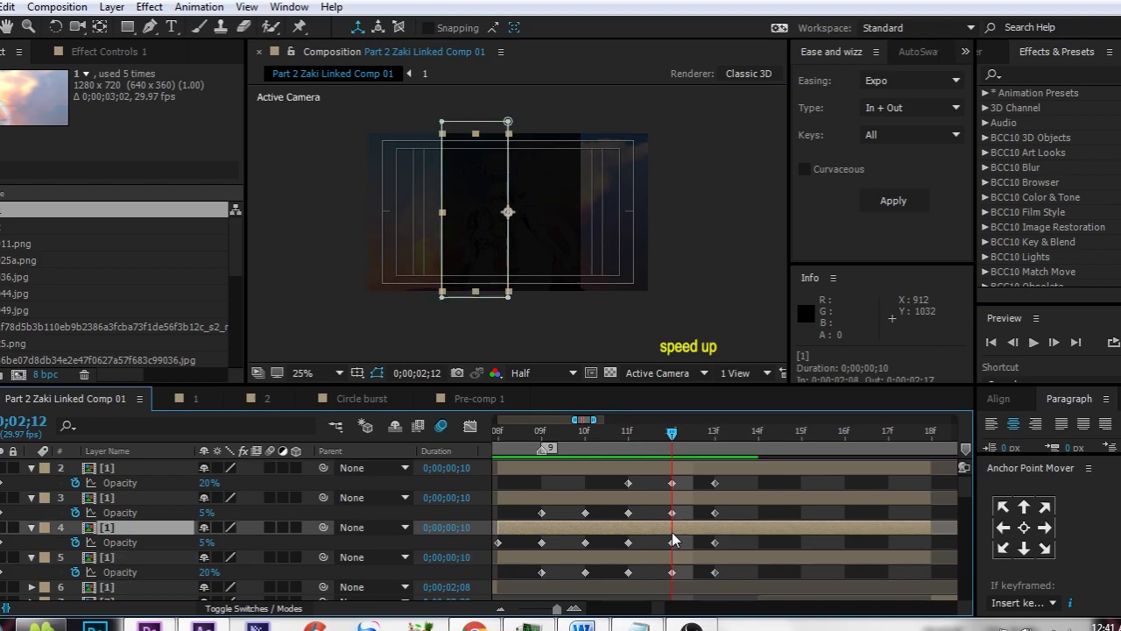
pyautogui.write('25')
pyautogui.press('Return')
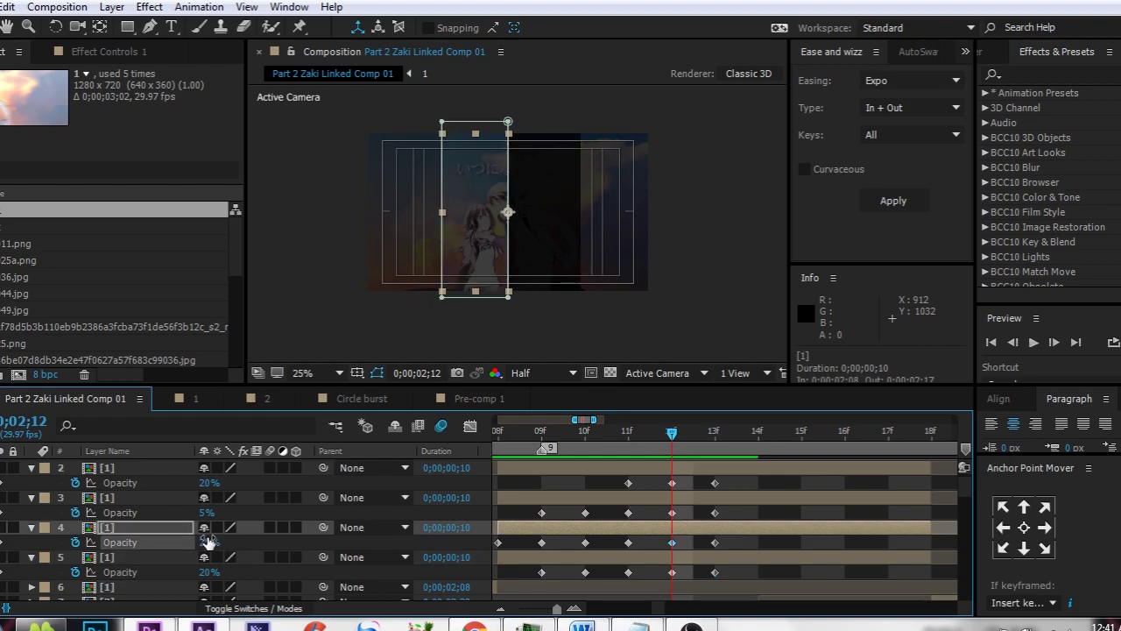
pyautogui.click(207, 572)
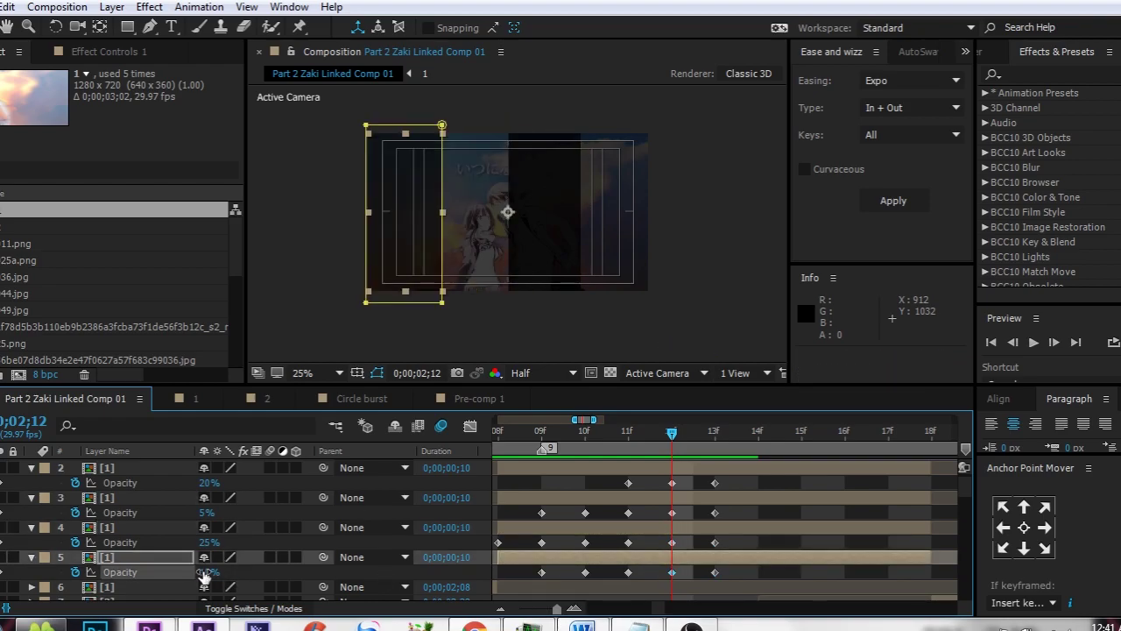
# Set the third-quarter strip's Opacity to 25% at 0;00;02;13
pyautogui.moveTo(654, 433); pyautogui.dragTo(708, 461)
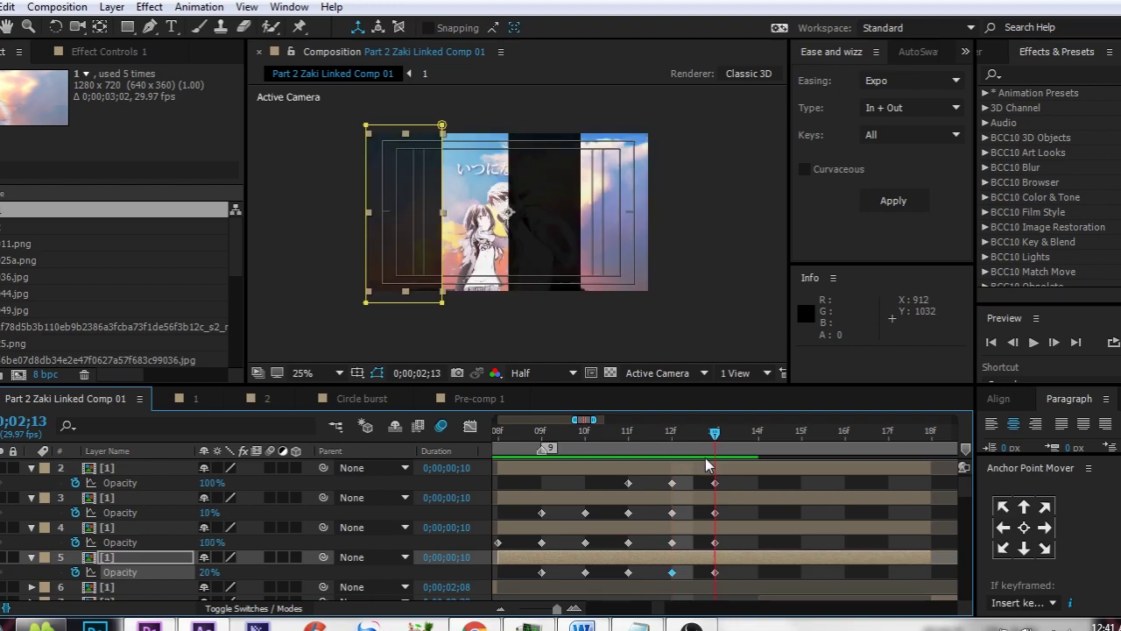
pyautogui.click(726, 497)
pyautogui.write('25')
pyautogui.press('Return')
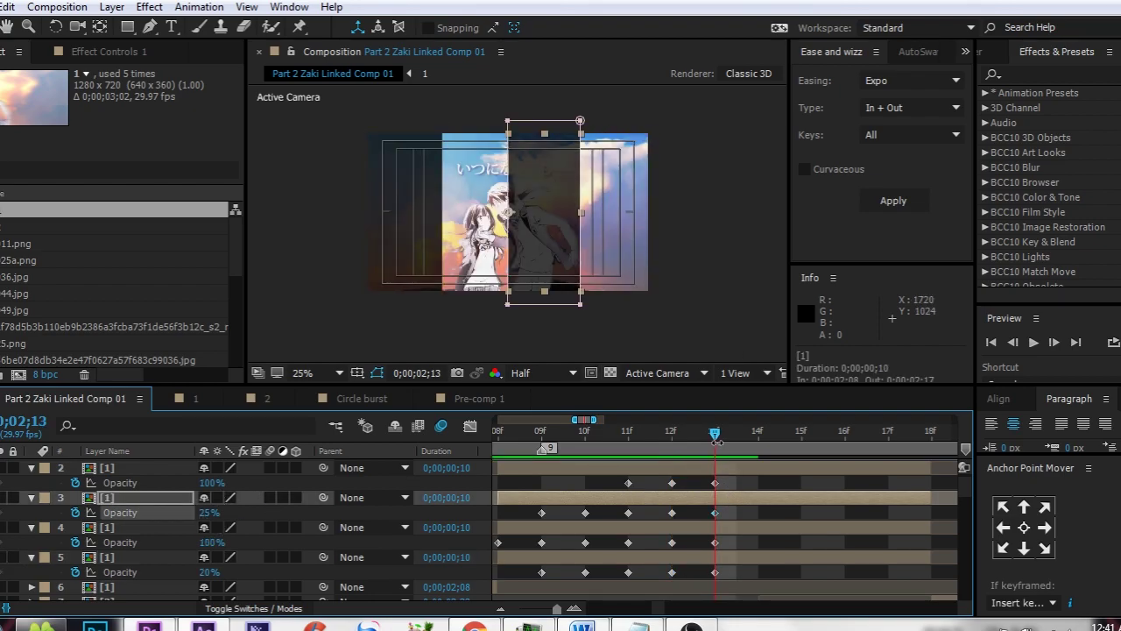
# At 0;00;02;14, set Opacity to 20% on the fourth-quarter strip and 0% on the third-quarter strip
pyautogui.click(212, 483)
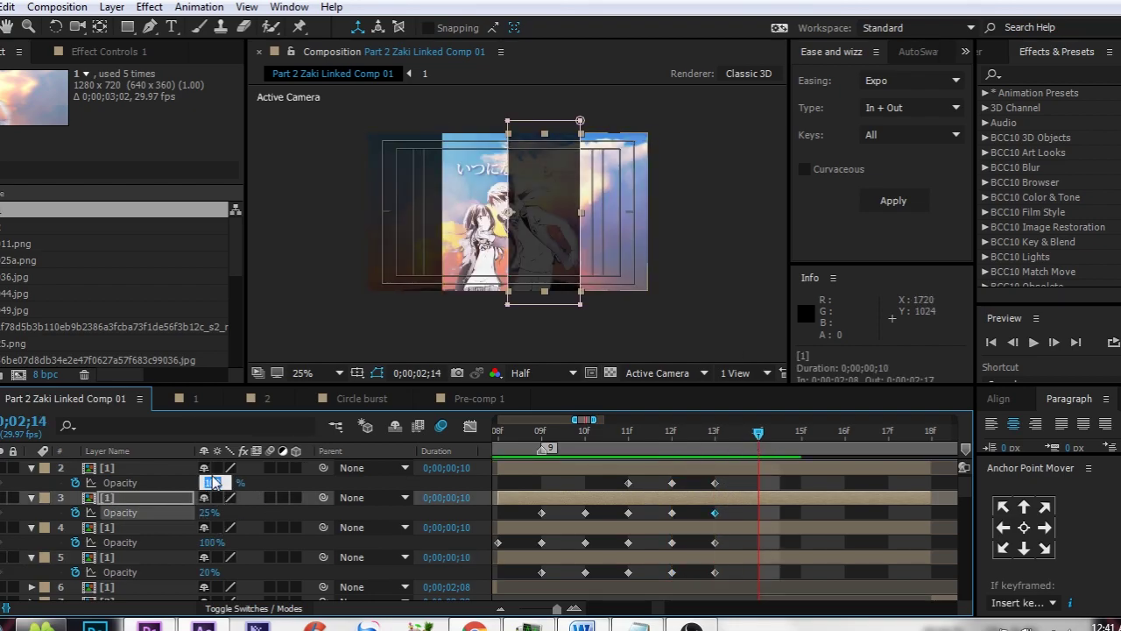
pyautogui.press('Return')
pyautogui.scroll(-2, 759, 496)
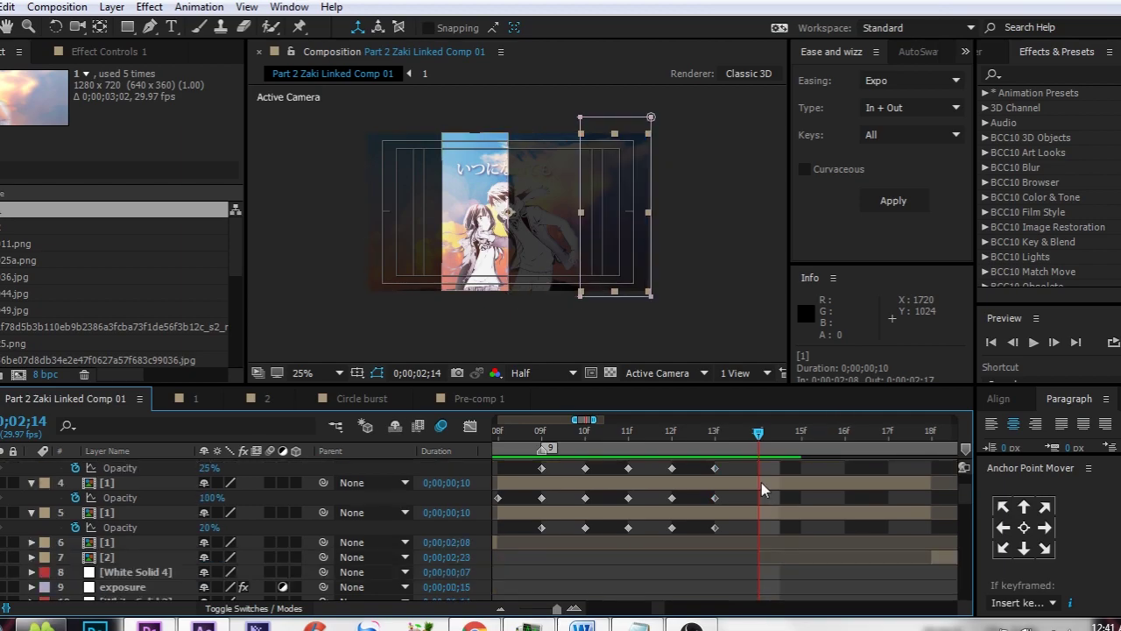
pyautogui.scroll(2, 761, 497)
pyautogui.moveTo(204, 515); pyautogui.dragTo(68, 512)
# At 0;00;02;14, set the first-quarter strip's Opacity to 60% and keyframe the second-quarter strip at 100%
pyautogui.click(710, 527)
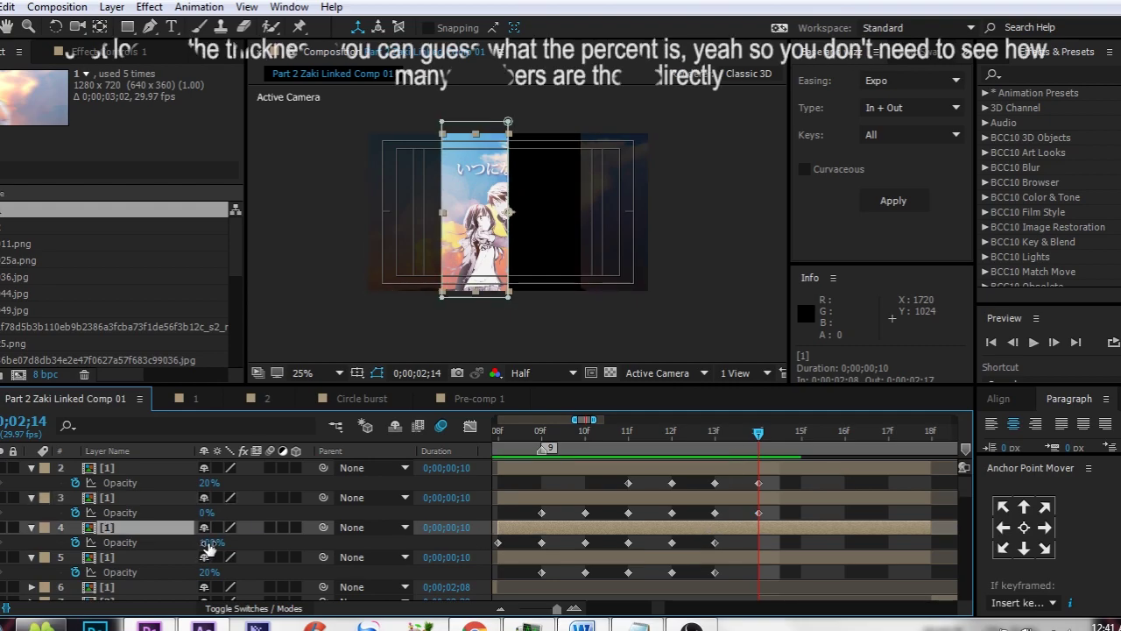
pyautogui.click(442, 559)
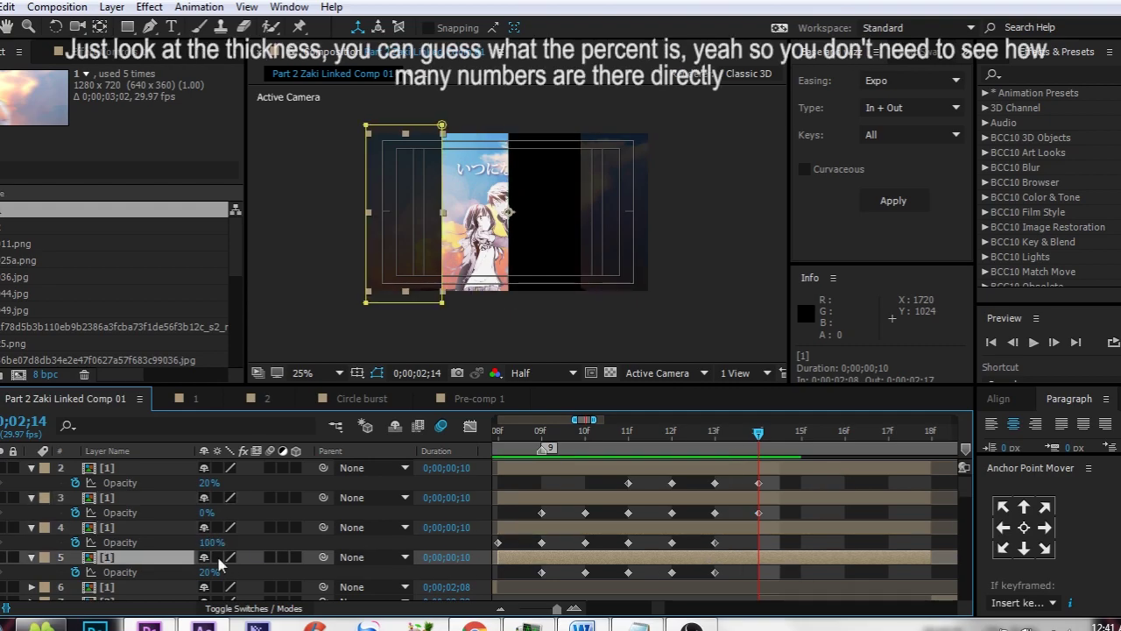
pyautogui.hotkey('ctrl', 'v')
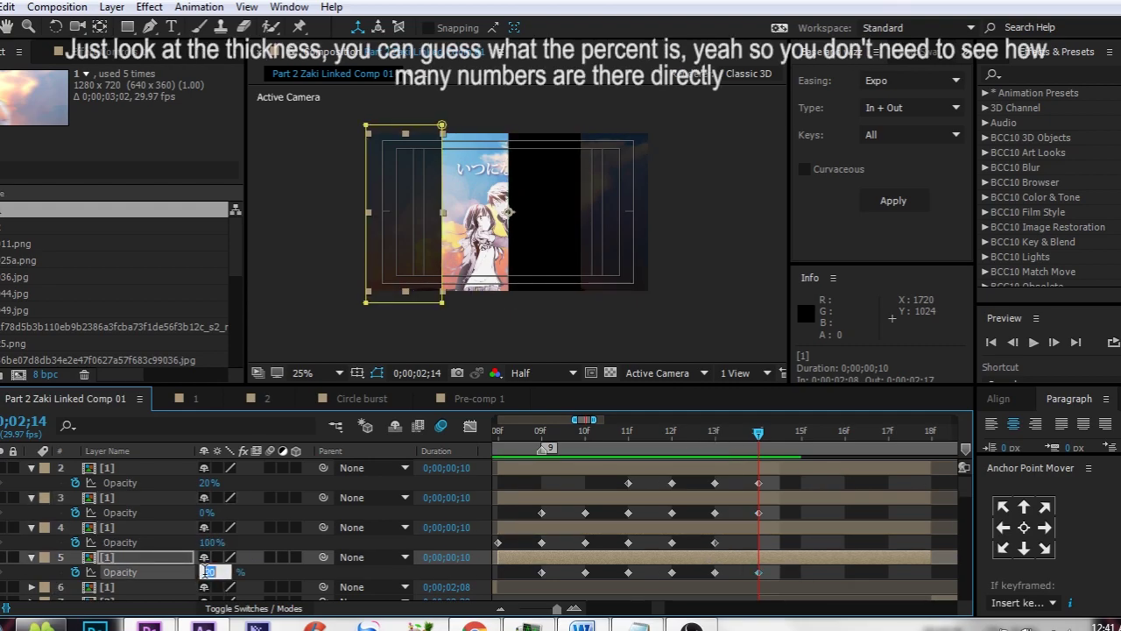
pyautogui.click(207, 572)
pyautogui.write('80')
pyautogui.press('Return')
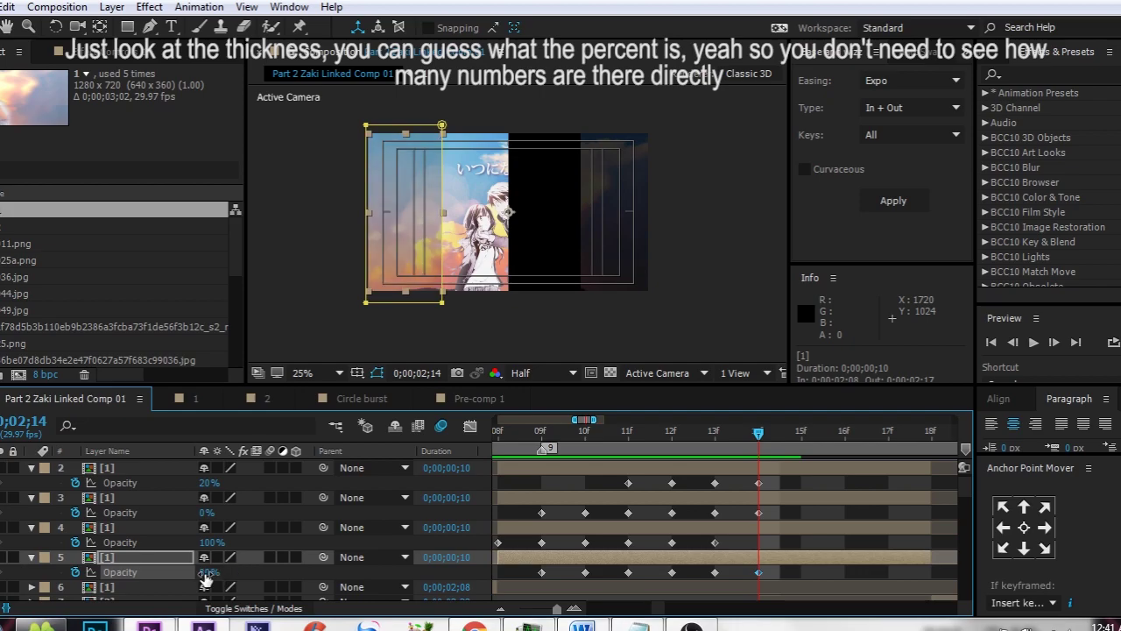
pyautogui.write('60')
pyautogui.press('Return')
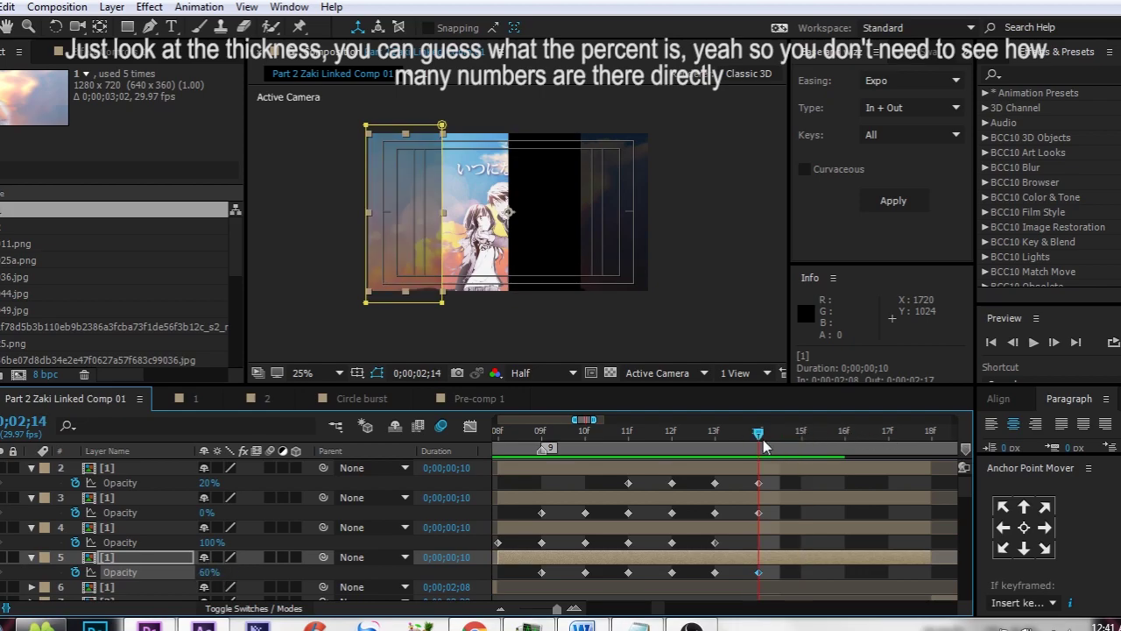
pyautogui.hotkey('ctrl', 'Up')
# At 0;00;02;15, set Opacity to 20% on the second-quarter strip and 90% on the fourth-quarter strip
pyautogui.press('pagedown')
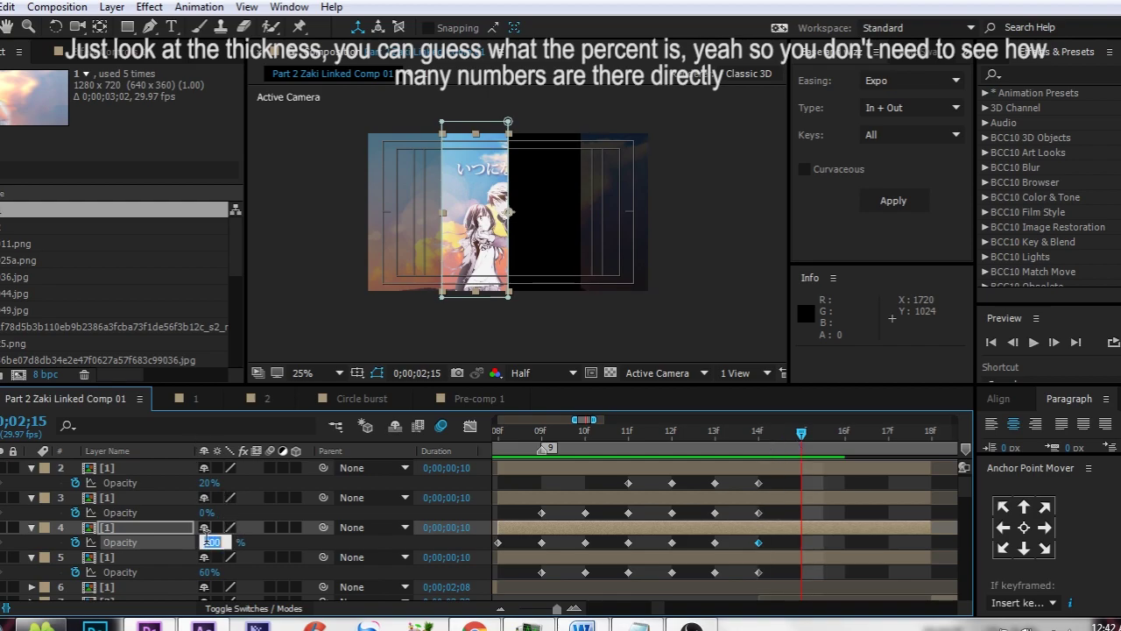
pyautogui.write('20')
pyautogui.press('Return')
pyautogui.click(619, 469)
pyautogui.moveTo(210, 483); pyautogui.dragTo(388, 490)
pyautogui.write('90')
pyautogui.press('Return')
# At 0;00;02;15, set Opacity to 25% on the third-quarter strip and 100% on the first-quarter strip
pyautogui.hotkey('ctrl', 'Down')
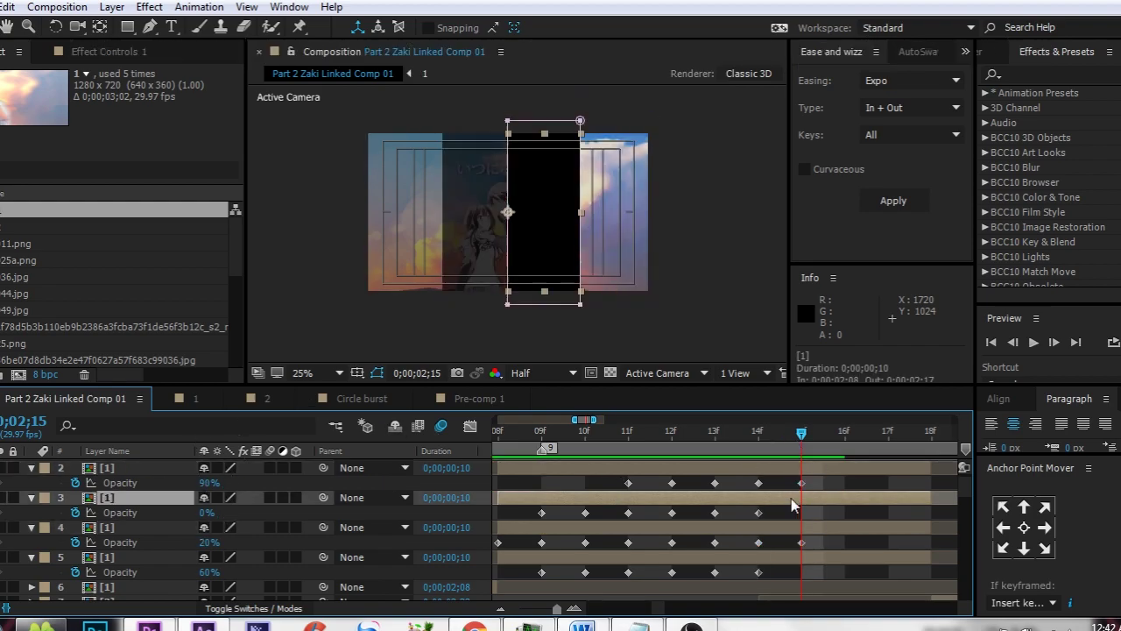
pyautogui.write('25')
pyautogui.press('Return')
pyautogui.hotkey('ctrl', 'Down')
pyautogui.hotkey('ctrl', 'Down')
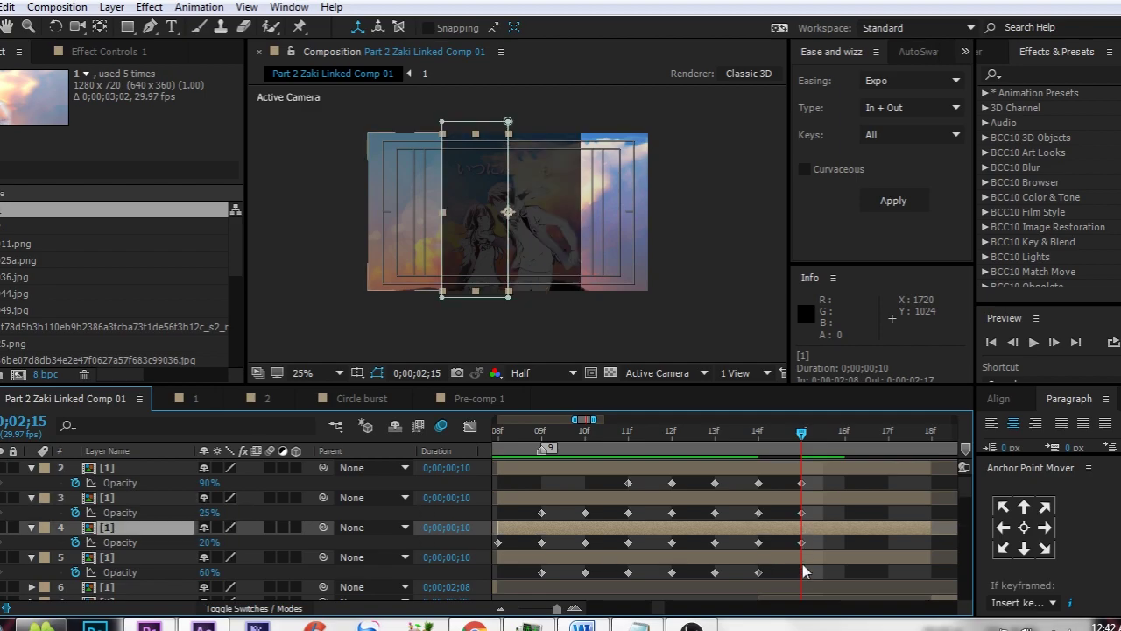
pyautogui.moveTo(212, 572); pyautogui.dragTo(339, 572)
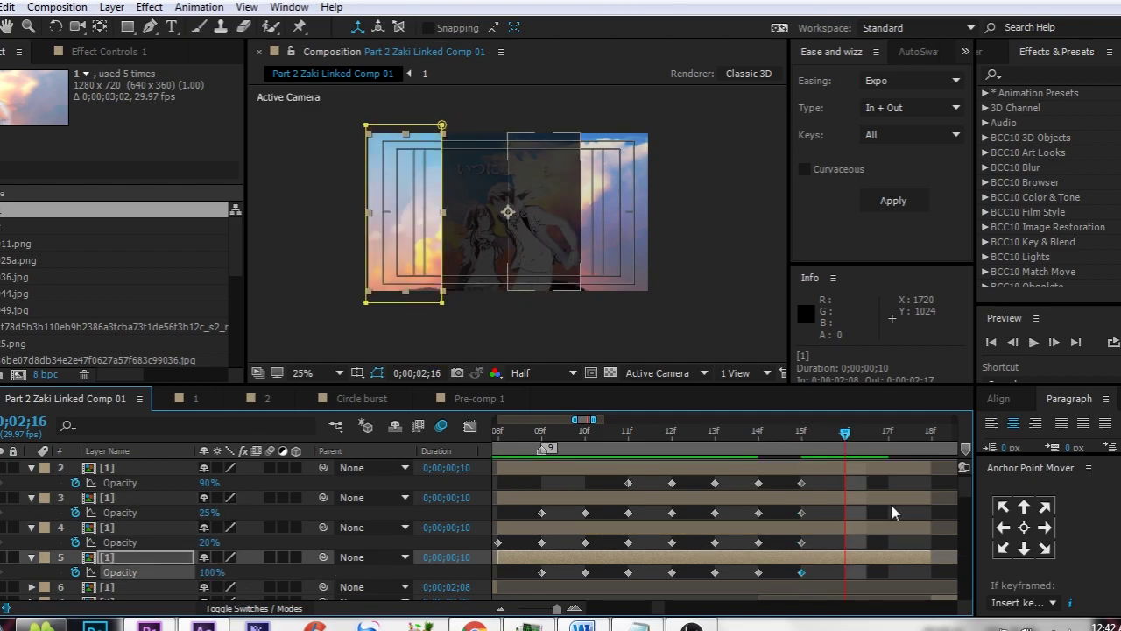
# Set the first-quarter strip's Opacity to 0% at 0;00;02;16
pyautogui.hscroll(2, 772, 483)
pyautogui.moveTo(772, 447); pyautogui.dragTo(723, 454)
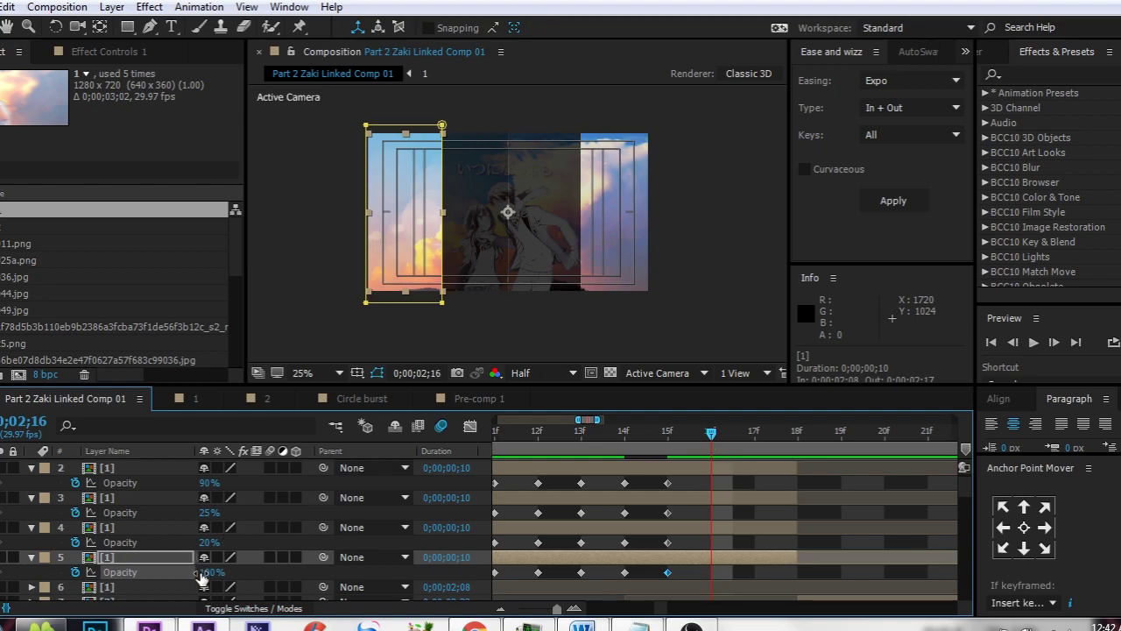
pyautogui.write('0')
pyautogui.press('Return')
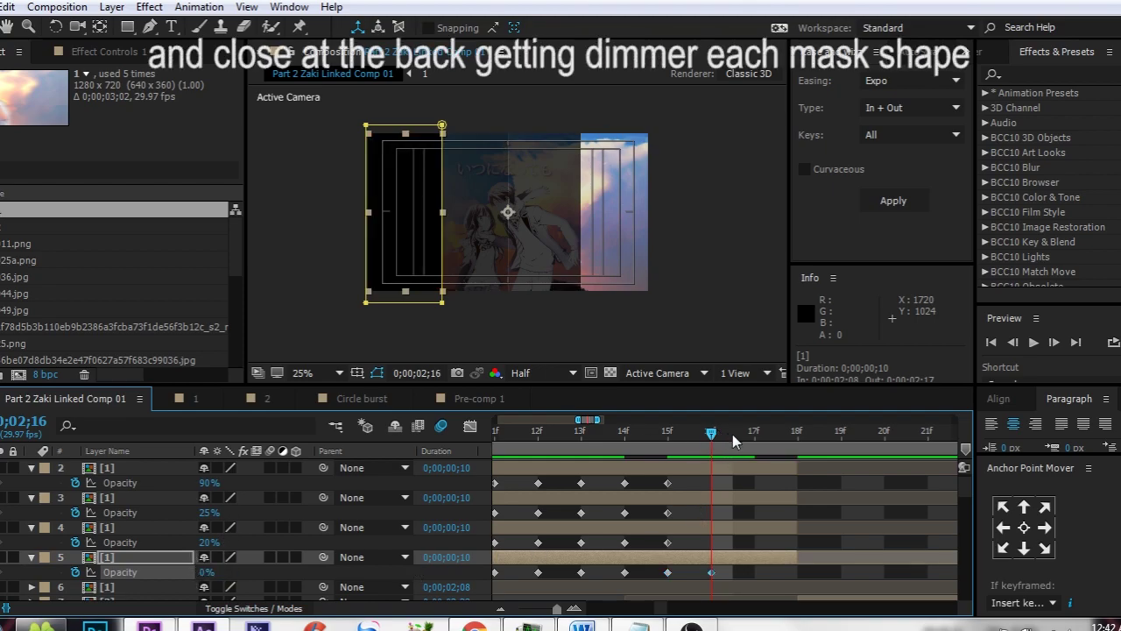
# At 0;00;02;16, set Opacity to 5% on the third-quarter strip, 80% on the second and 25% on the fourth
pyautogui.moveTo(210, 512); pyautogui.dragTo(253, 541)
pyautogui.click(204, 543)
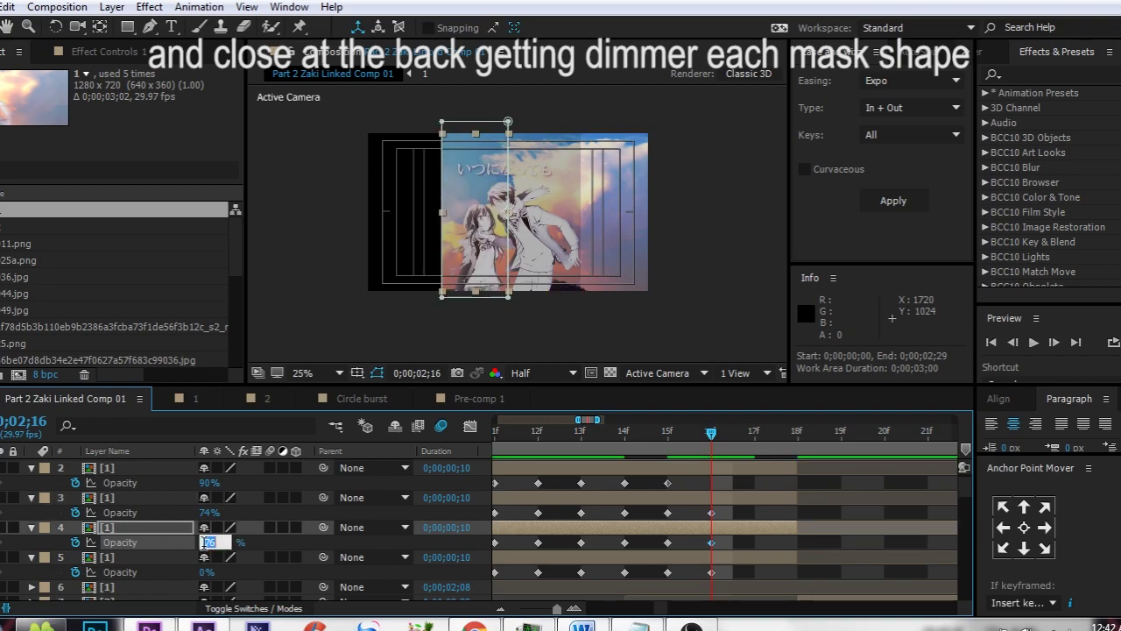
pyautogui.press('Return')
pyautogui.write('25')
pyautogui.press('Return')
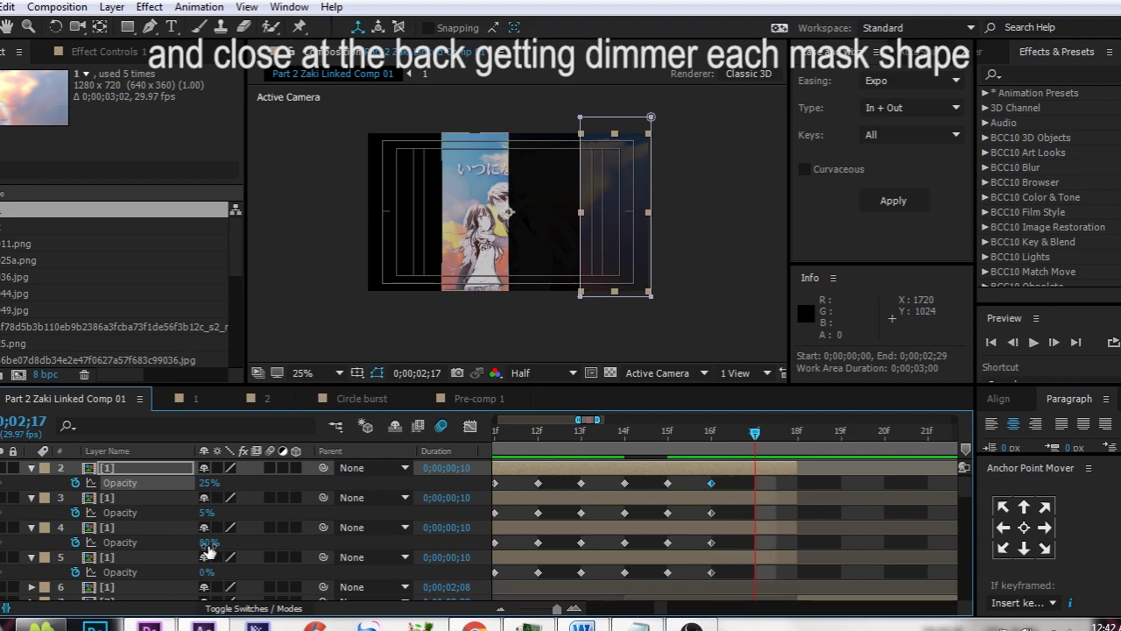
# At 0;00;02;17, set Opacity to 10% on the second-quarter strip and 0% on the fourth-quarter strip
pyautogui.write('10')
pyautogui.press('Return')
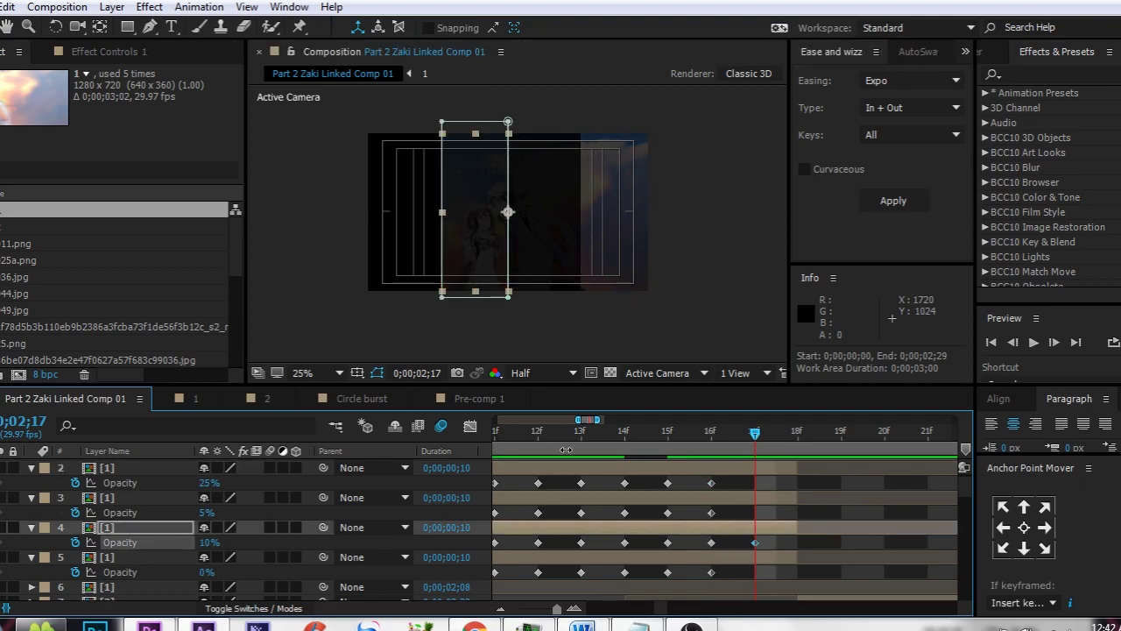
pyautogui.click(754, 468)
pyautogui.click(208, 483)
pyautogui.write('7')
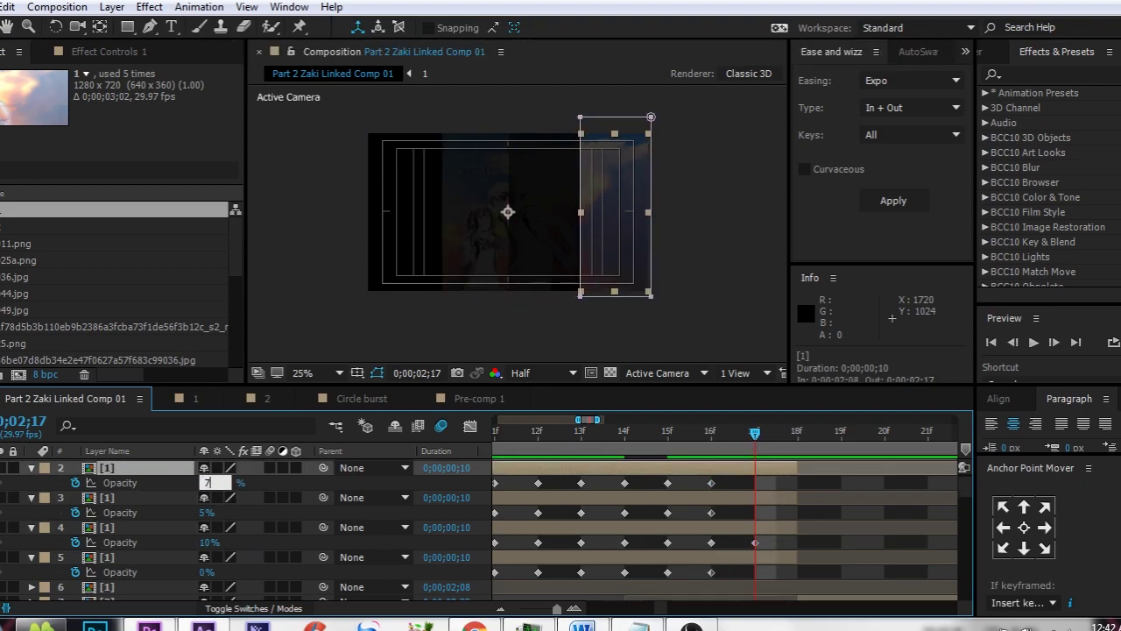
pyautogui.write('0')
pyautogui.press('Return')
pyautogui.moveTo(759, 435)
pyautogui.mouseDown()
pyautogui.moveTo(788, 443)
pyautogui.moveTo(775, 443)
pyautogui.mouseUp()
pyautogui.write('0')
pyautogui.press('Return')
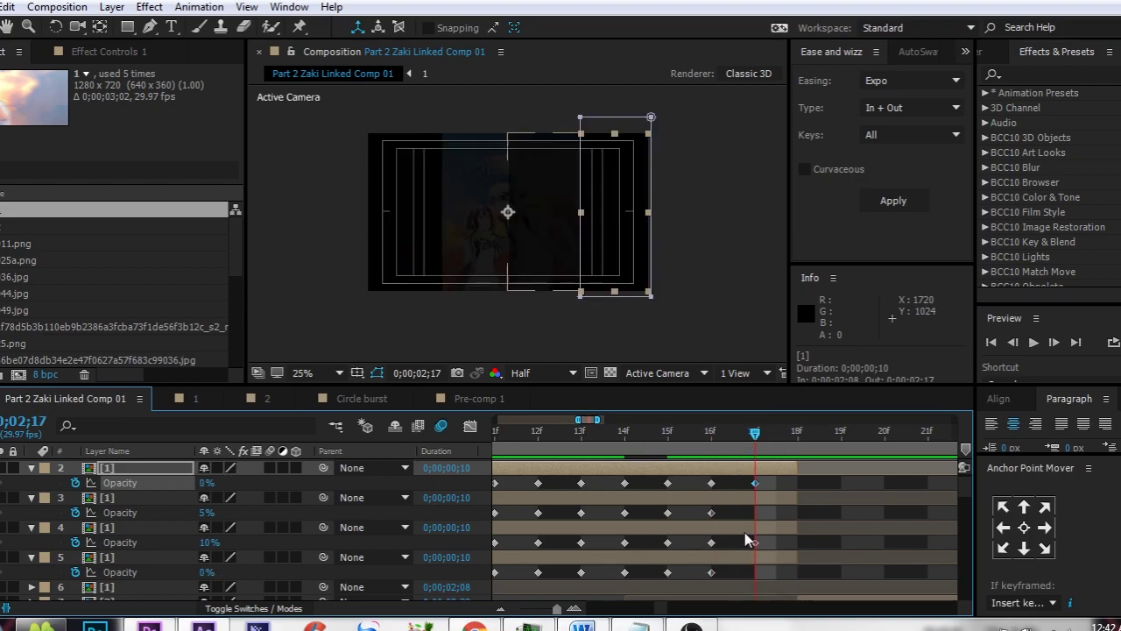
# Set the third-quarter strip's Opacity to 0% at 0;00;02;17
pyautogui.click(726, 498)
pyautogui.click(205, 513)
pyautogui.write('0')
pyautogui.press('Return')
# Limit the work area to the frames around the strip keyframes and preview the blink transition
pyautogui.scroll(-1, 818, 538)
pyautogui.scroll(-2, 738, 517)
pyautogui.moveTo(625, 434); pyautogui.dragTo(757, 432)
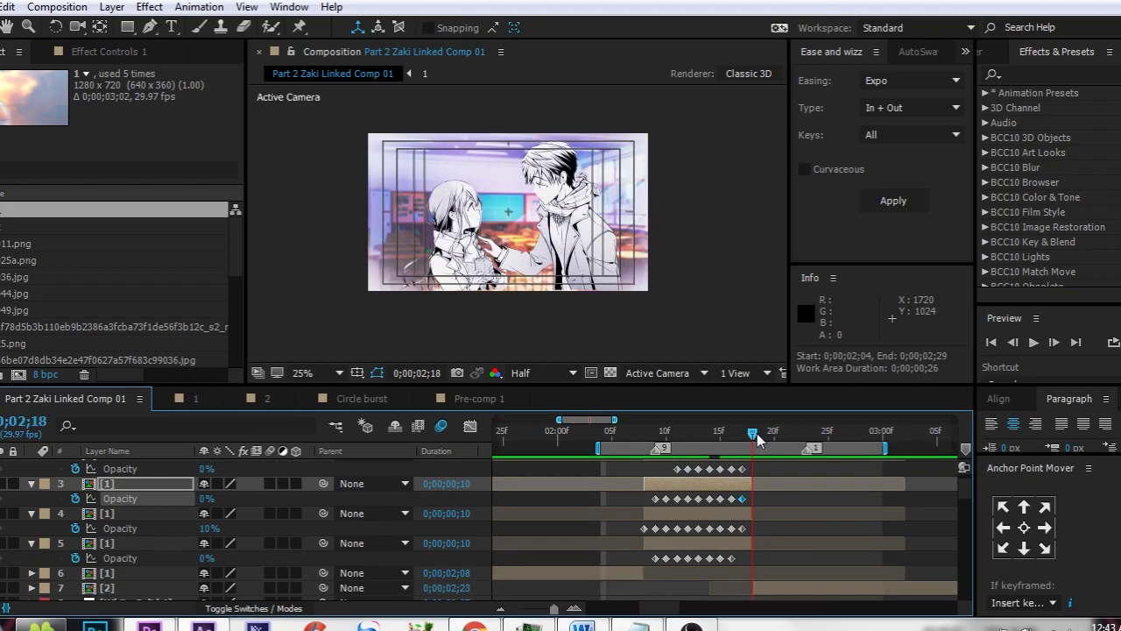
pyautogui.press('n')
pyautogui.moveTo(568, 447); pyautogui.dragTo(555, 447)
pyautogui.moveTo(596, 430); pyautogui.dragTo(578, 431)
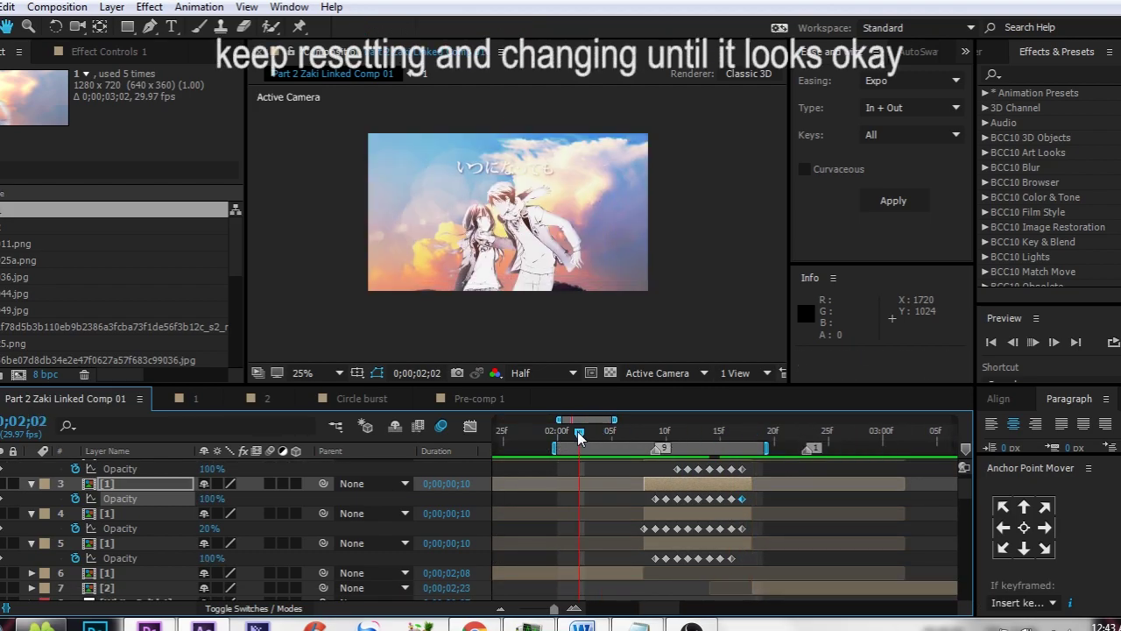
pyautogui.press('space')
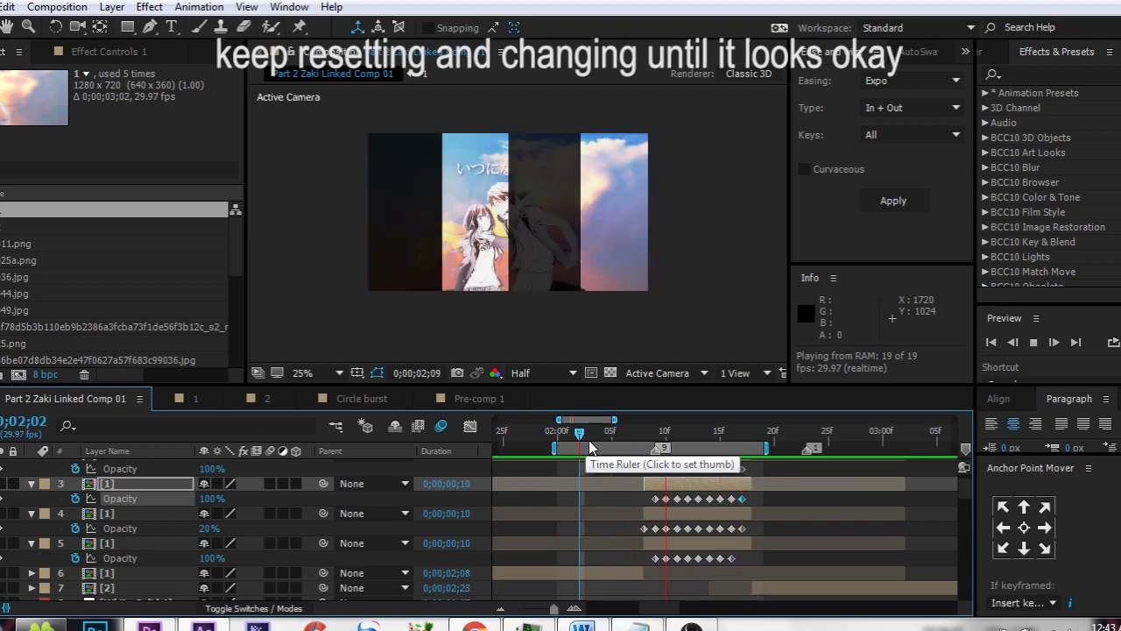
# Slide clip [2] earlier to about 0;00;02;09, extend the work area back to the composition's start and preview it
pyautogui.scroll(-1, 653, 520)
pyautogui.moveTo(722, 587); pyautogui.dragTo(673, 588)
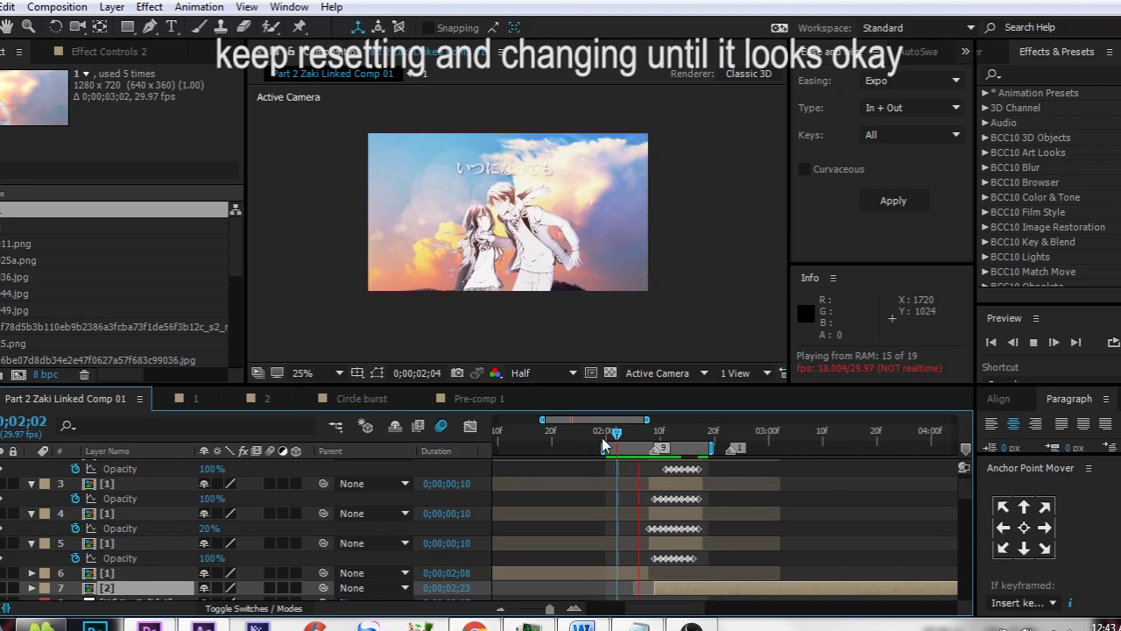
pyautogui.moveTo(607, 448); pyautogui.dragTo(491, 448)
pyautogui.scroll(-2, 672, 451)
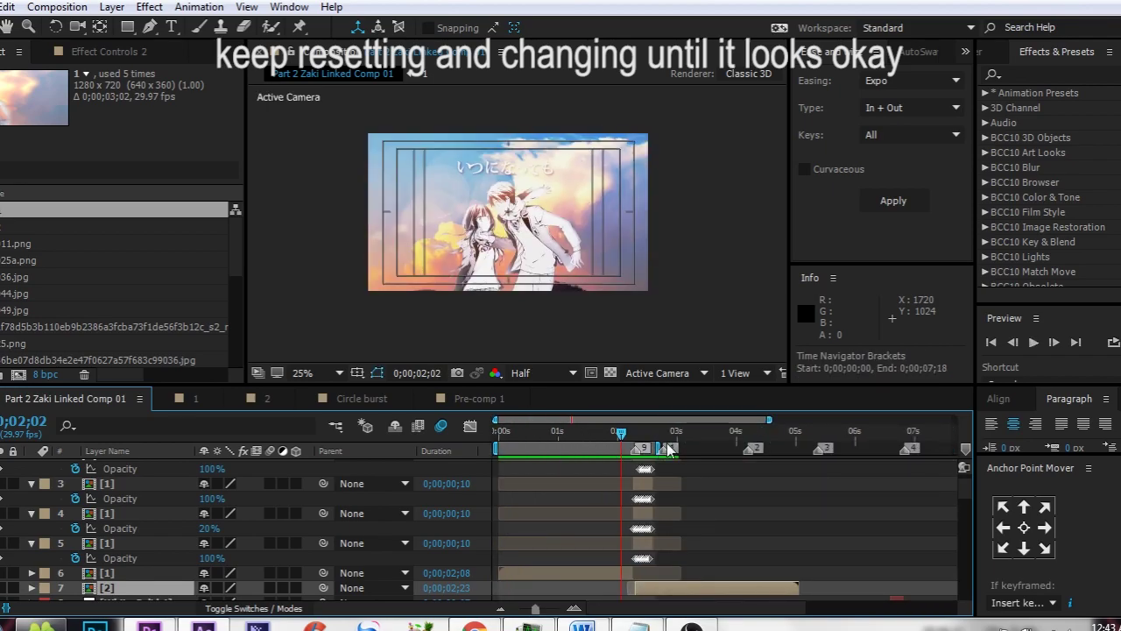
pyautogui.press('space')
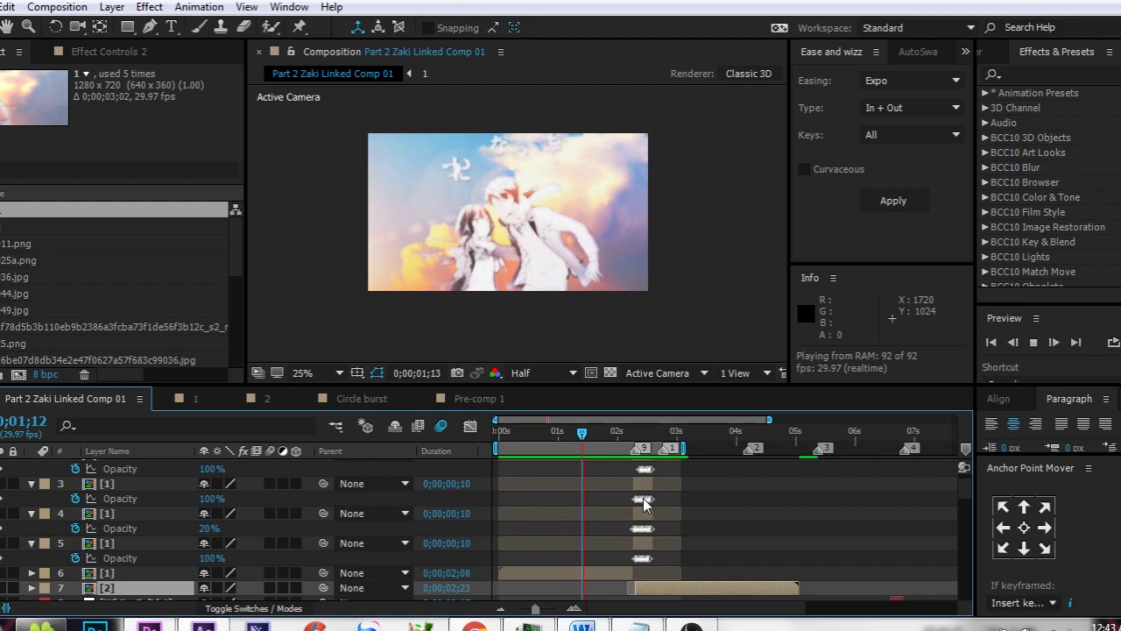
# Move clip [2] back so it begins at about 0;00;02;19, right after the strips, and preview the transition
pyautogui.scroll(1, 644, 500)
pyautogui.click(601, 433)
pyautogui.moveTo(656, 588); pyautogui.dragTo(695, 583)
pyautogui.press('space')
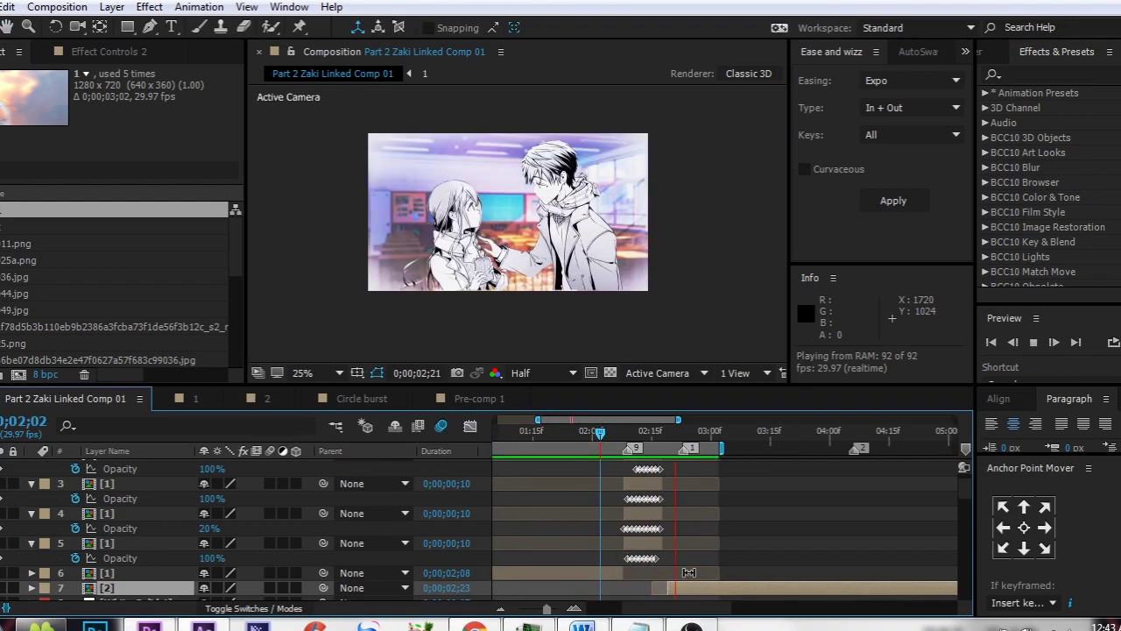
pyautogui.press('=')
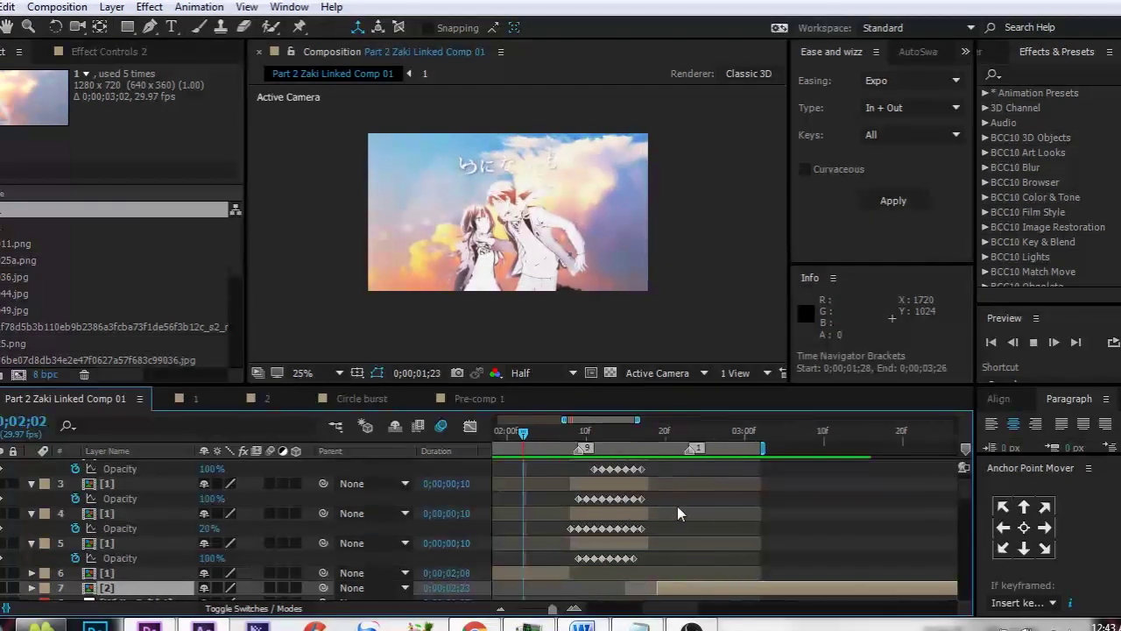
# Set the second-quarter strip's Opacity to 70% at 0;00;02;13
pyautogui.click(594, 433)
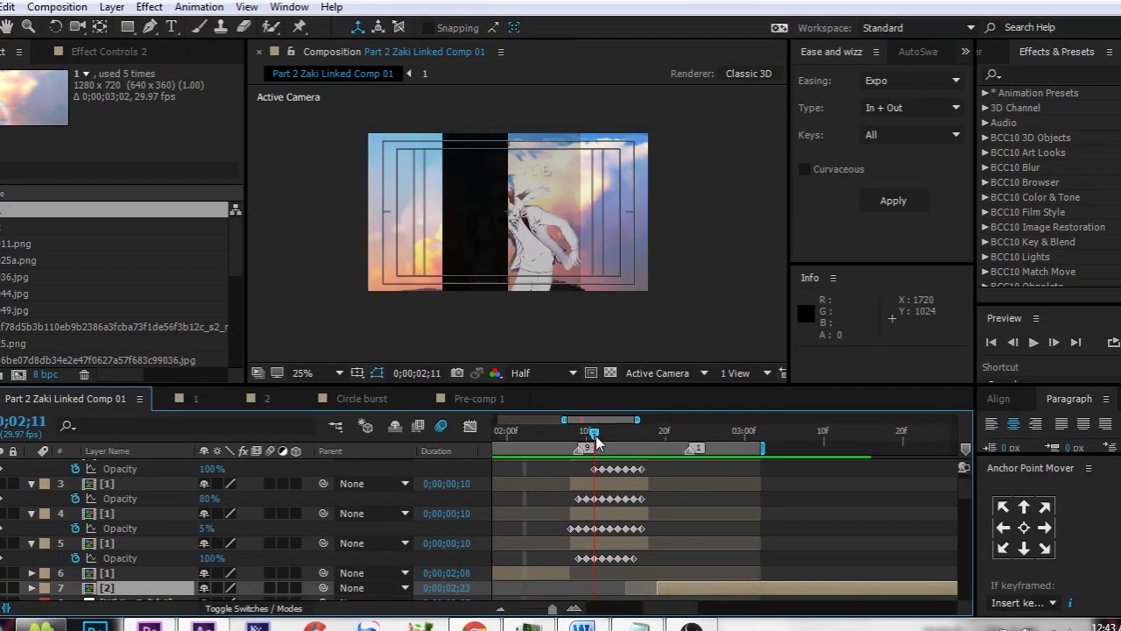
pyautogui.moveTo(603, 441); pyautogui.dragTo(610, 438)
pyautogui.press('=')
pyautogui.press('=')
pyautogui.click(614, 529)
pyautogui.click(212, 529)
pyautogui.write('70')
pyautogui.press('Return')
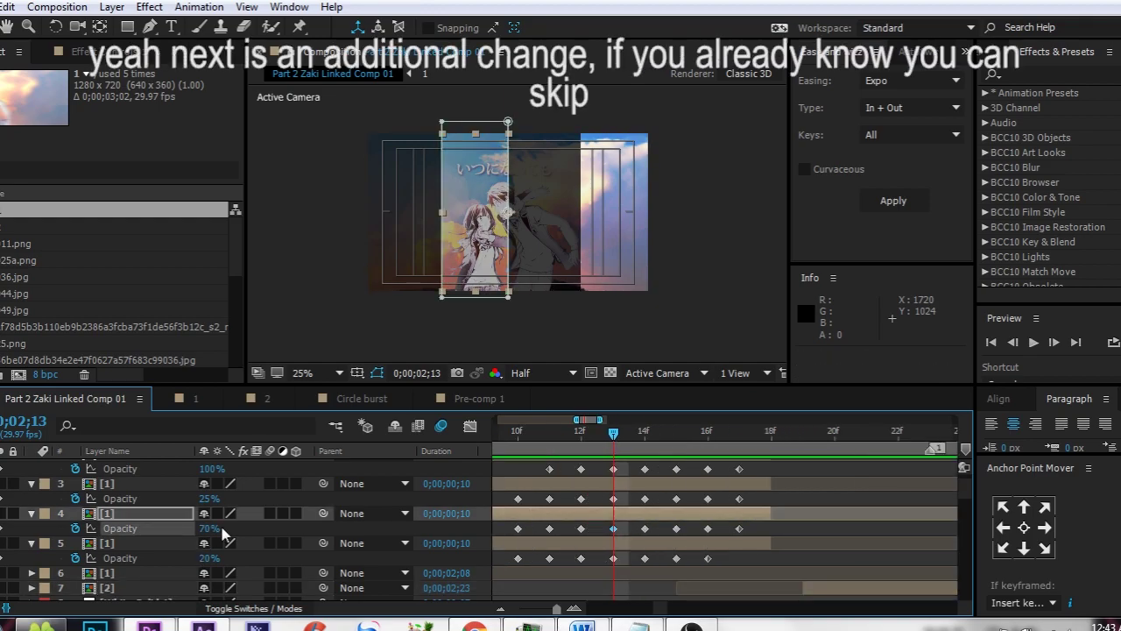
# Set the third-quarter strip's Opacity to 0% at 0;00;02;13
pyautogui.click(209, 500)
pyautogui.write('0')
pyautogui.press('Return')
pyautogui.click(204, 500)
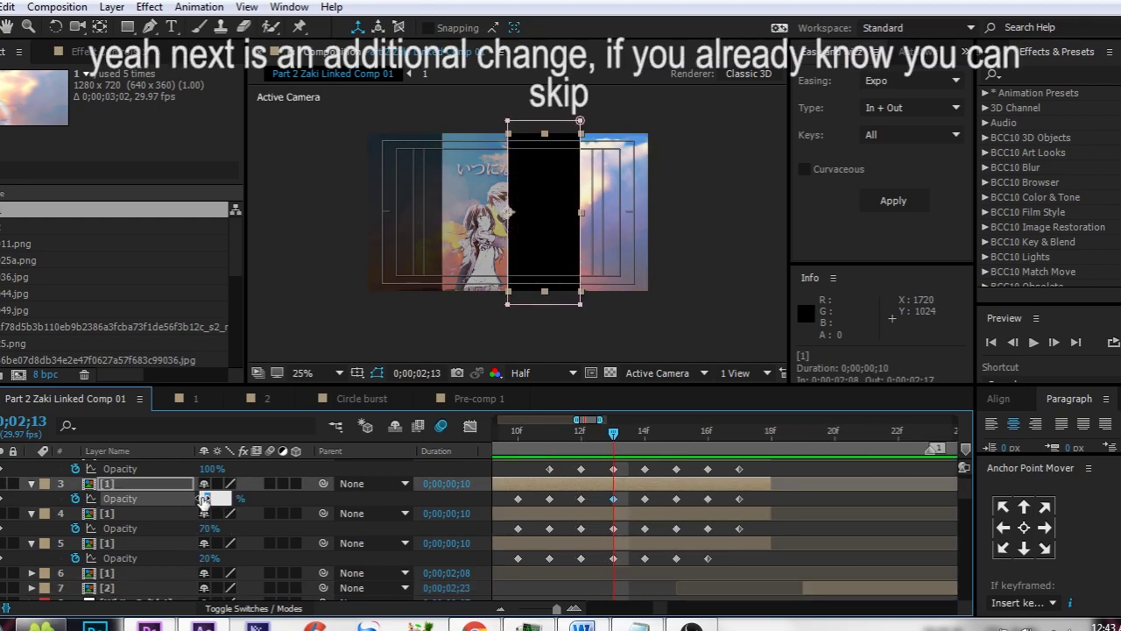
pyautogui.press('-')
# Set the first-quarter strip's Opacity to 90% at 0;00;02;15
pyautogui.moveTo(629, 436); pyautogui.dragTo(662, 439)
pyautogui.click(658, 543)
pyautogui.click(211, 558)
pyautogui.write('90')
pyautogui.press('Return')
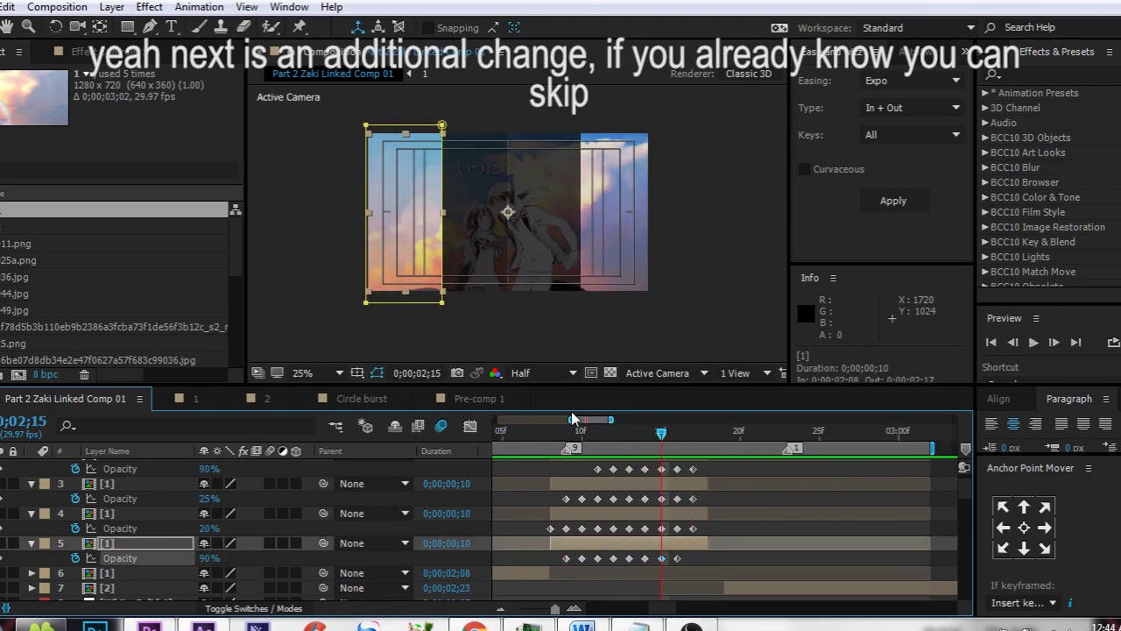
# At 0;00;02;15, set Opacity to 80% on the second-quarter strip and 20% on the first-quarter strip
pyautogui.click(210, 528)
pyautogui.write('80')
pyautogui.press('Return')
pyautogui.click(205, 558)
pyautogui.write('20')
pyautogui.press('Return')
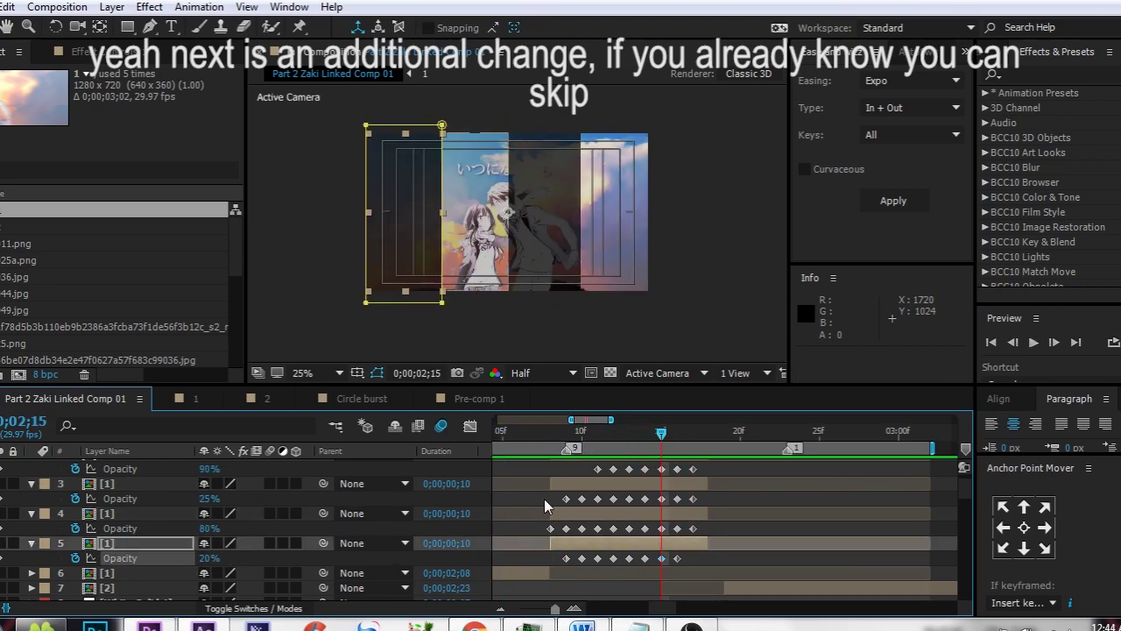
pyautogui.write('0')
pyautogui.press('Return')
# Preview the adjusted blink transition from just before the strip keyframes
pyautogui.scroll(-1, 644, 446)
pyautogui.click(548, 434)
pyautogui.press('space')
# Set the first-quarter strip's Opacity to 90% at 0;00;02;16
pyautogui.moveTo(549, 434); pyautogui.dragTo(686, 437)
pyautogui.scroll(1, 640, 440)
pyautogui.click(638, 434)
pyautogui.write('5')
pyautogui.press('Return')
pyautogui.write('90')
pyautogui.press('Return')
# At 0;00;02;17, set Opacity to 20% on the first-quarter strip and 25% on the third-quarter strip
pyautogui.click(700, 441)
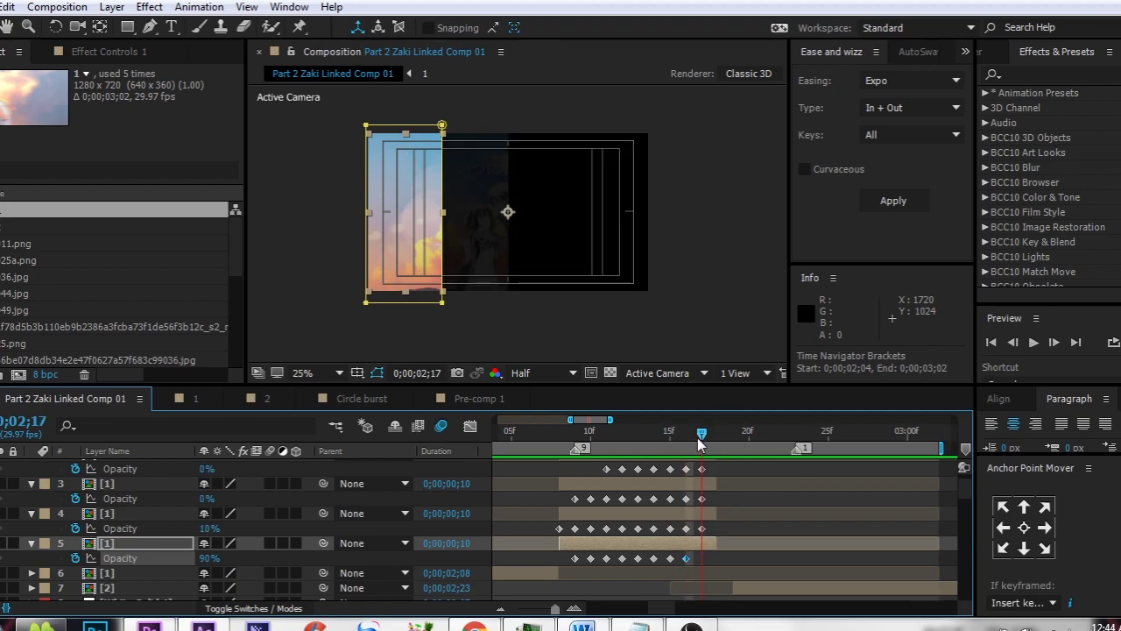
pyautogui.write('20')
pyautogui.press('Return')
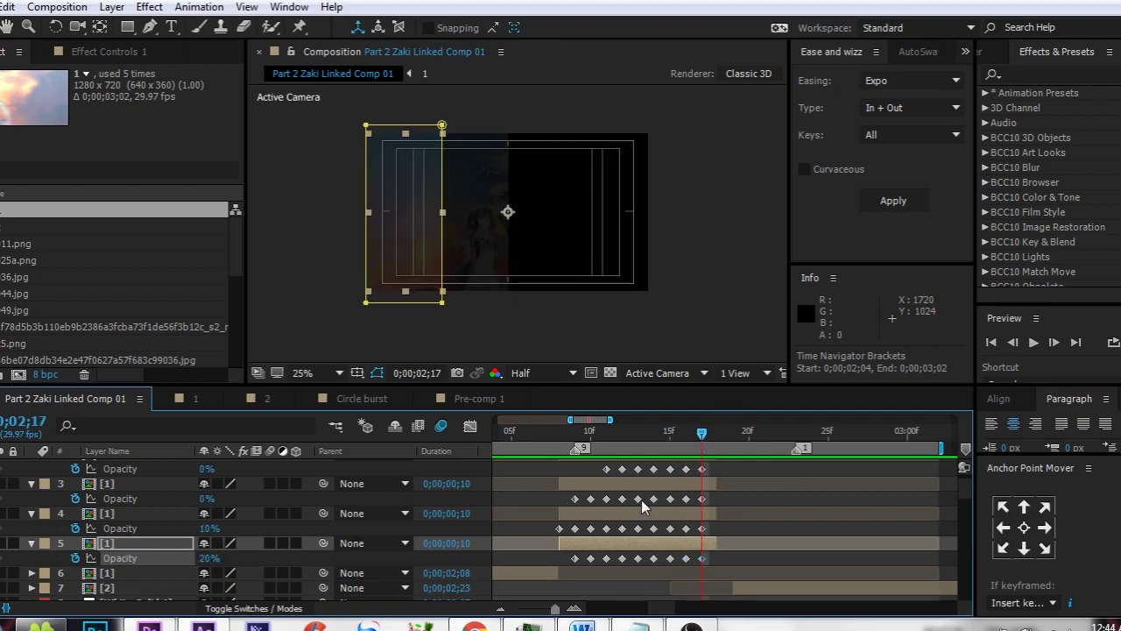
pyautogui.click(696, 485)
pyautogui.write('30')
pyautogui.press('Return')
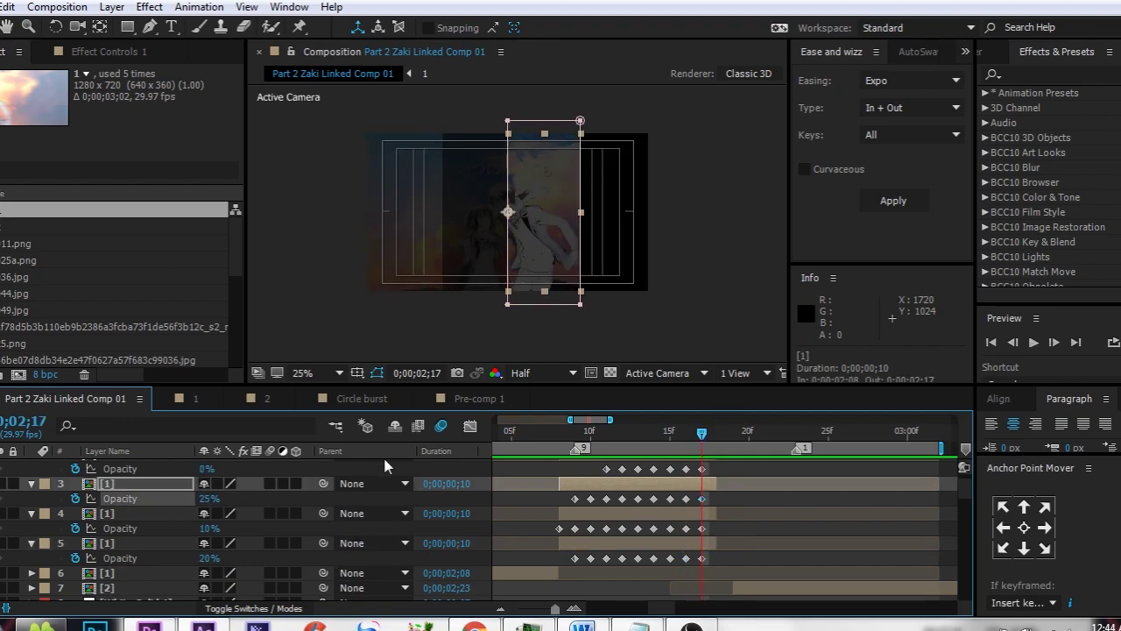
# Set the second-quarter strip's Opacity to 5% at 0;00;02;17 and preview the transition
pyautogui.click(631, 515)
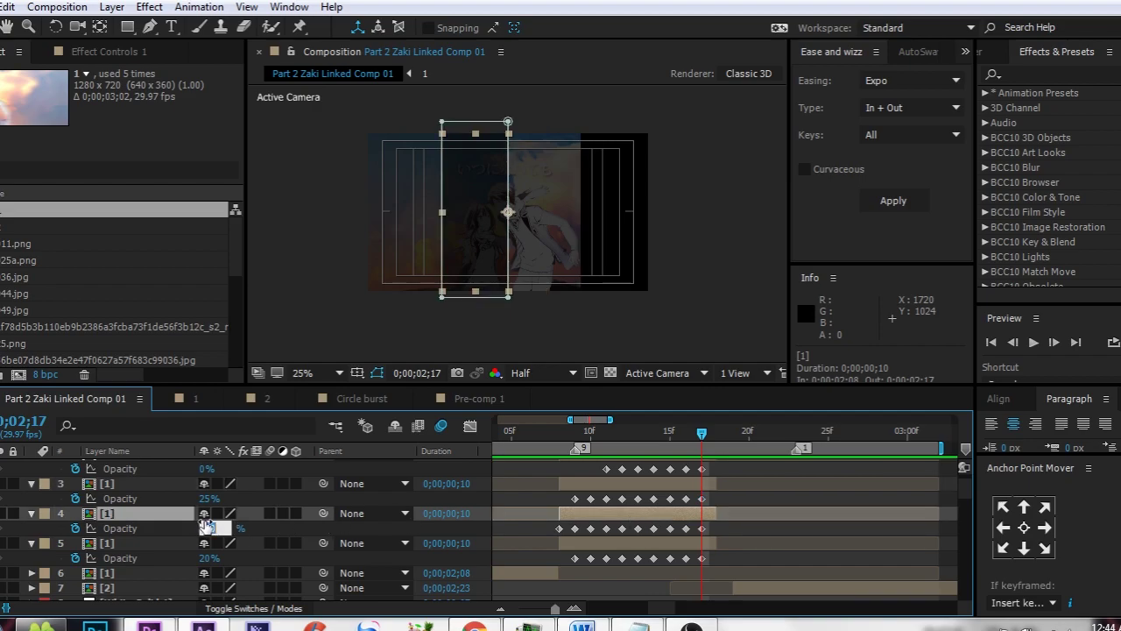
pyautogui.press('Return')
pyautogui.press('-')
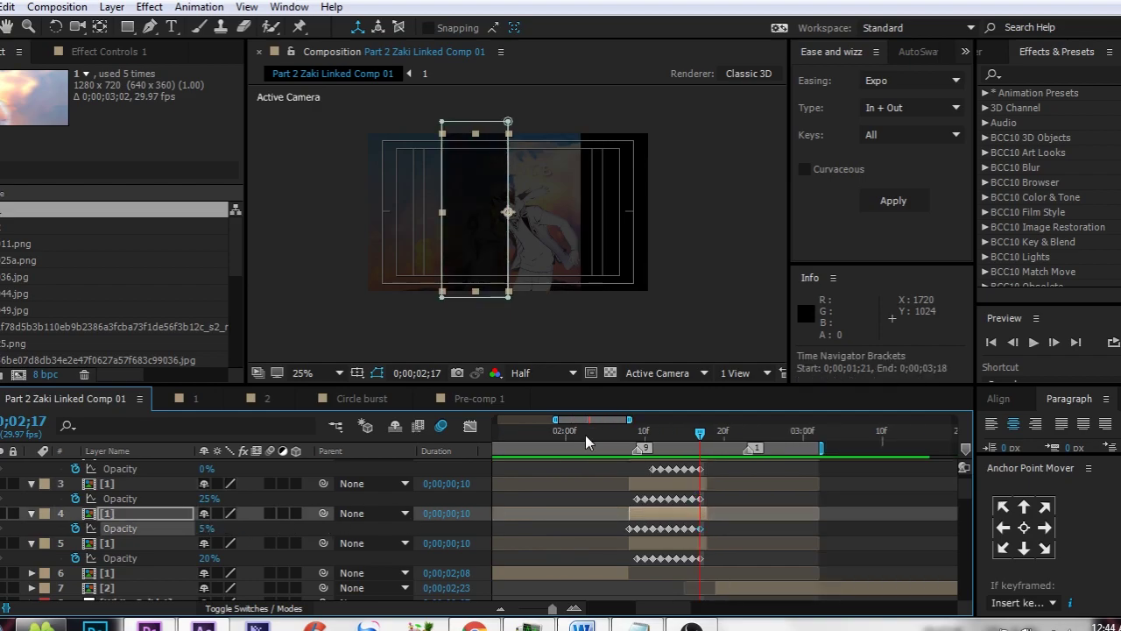
pyautogui.click(584, 432)
pyautogui.press('space')
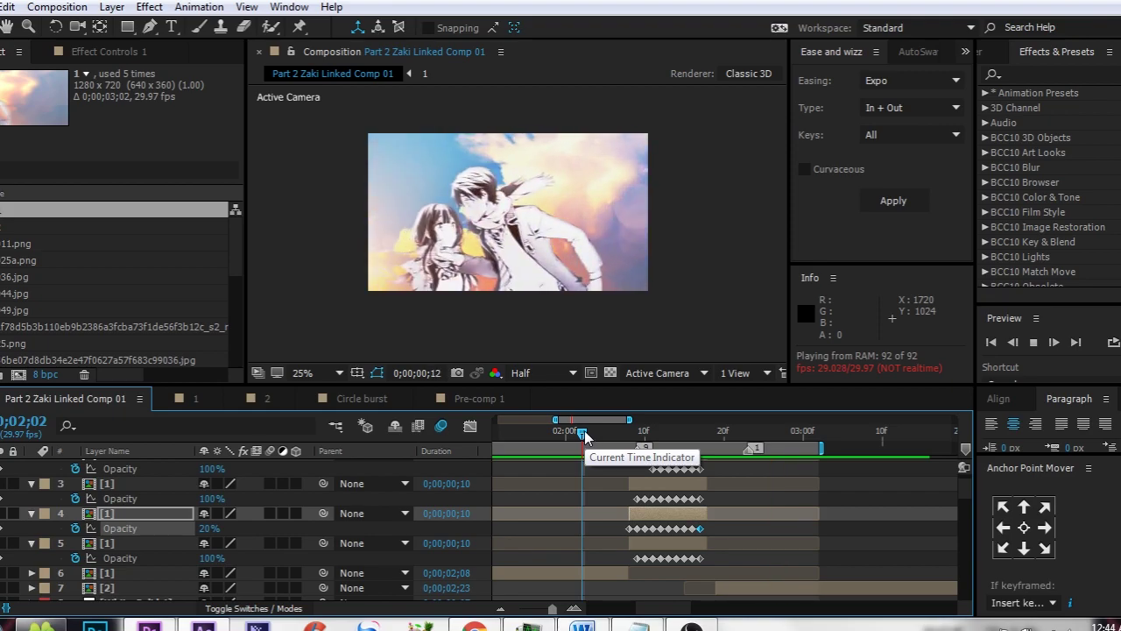